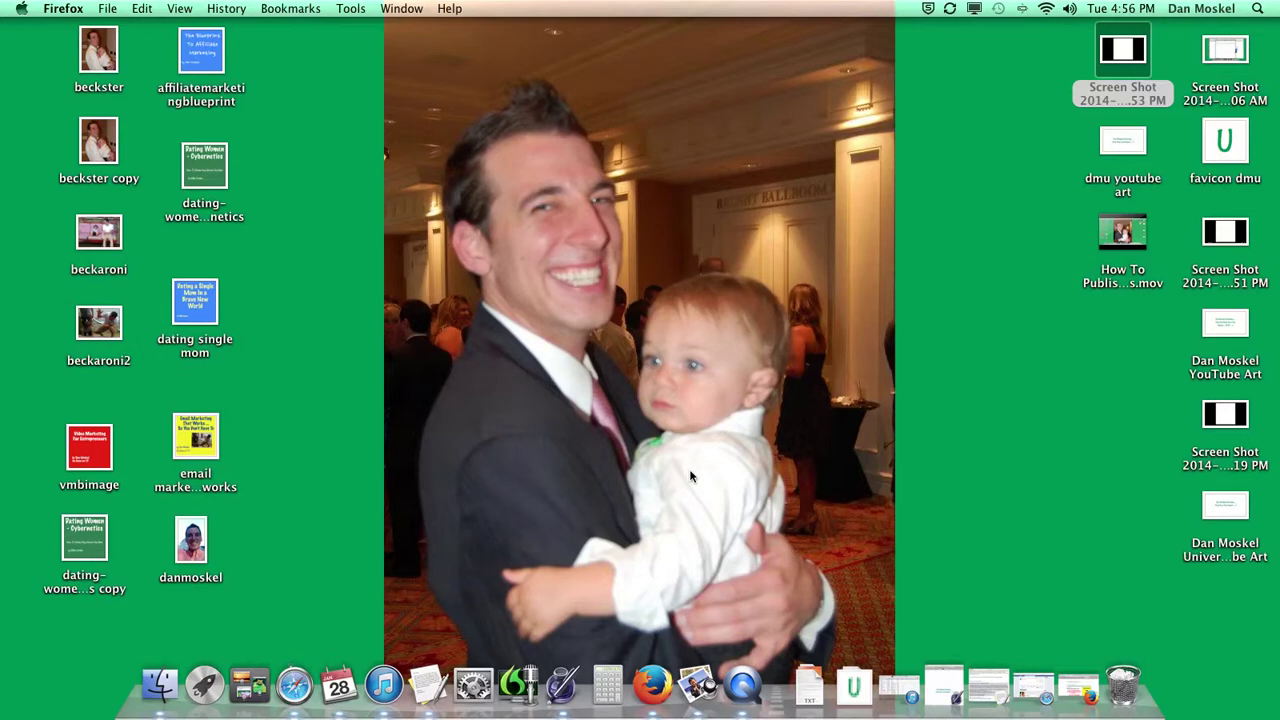
Restore the browser and review the drafted Email Marketing post on the Google+ page
click(1084, 692)
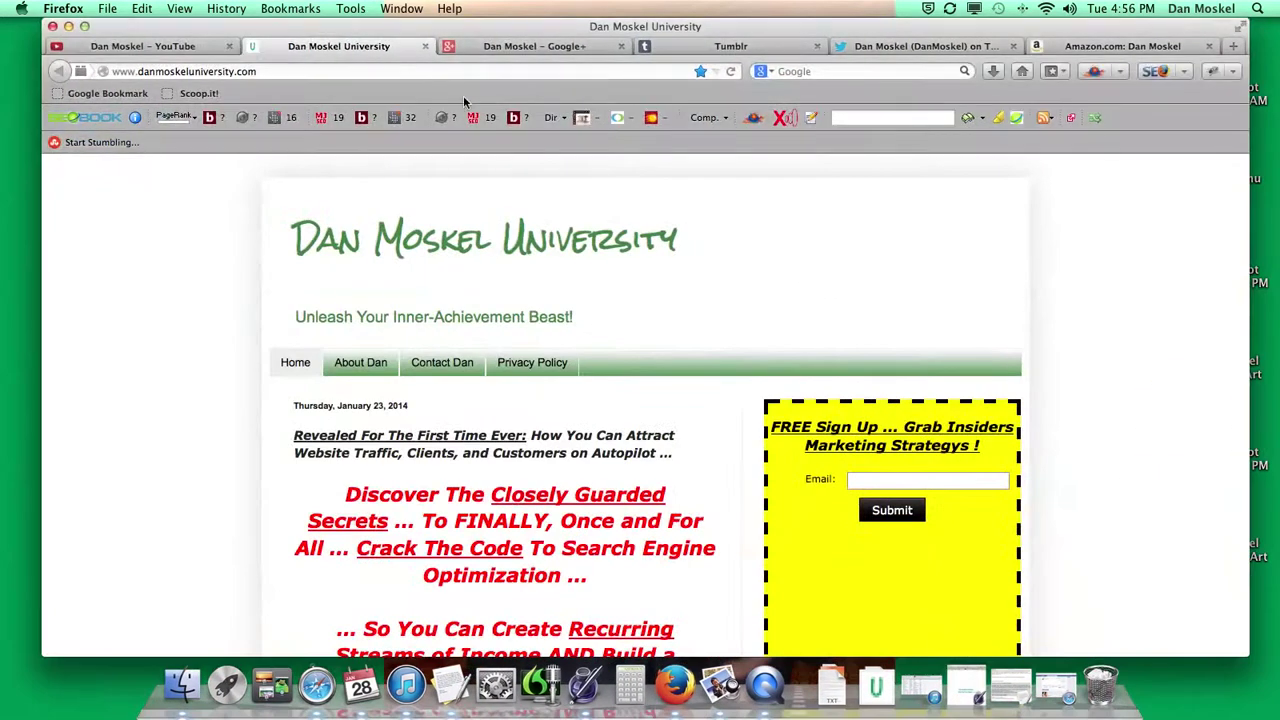
click(527, 47)
scroll(516, 427, down, 1)
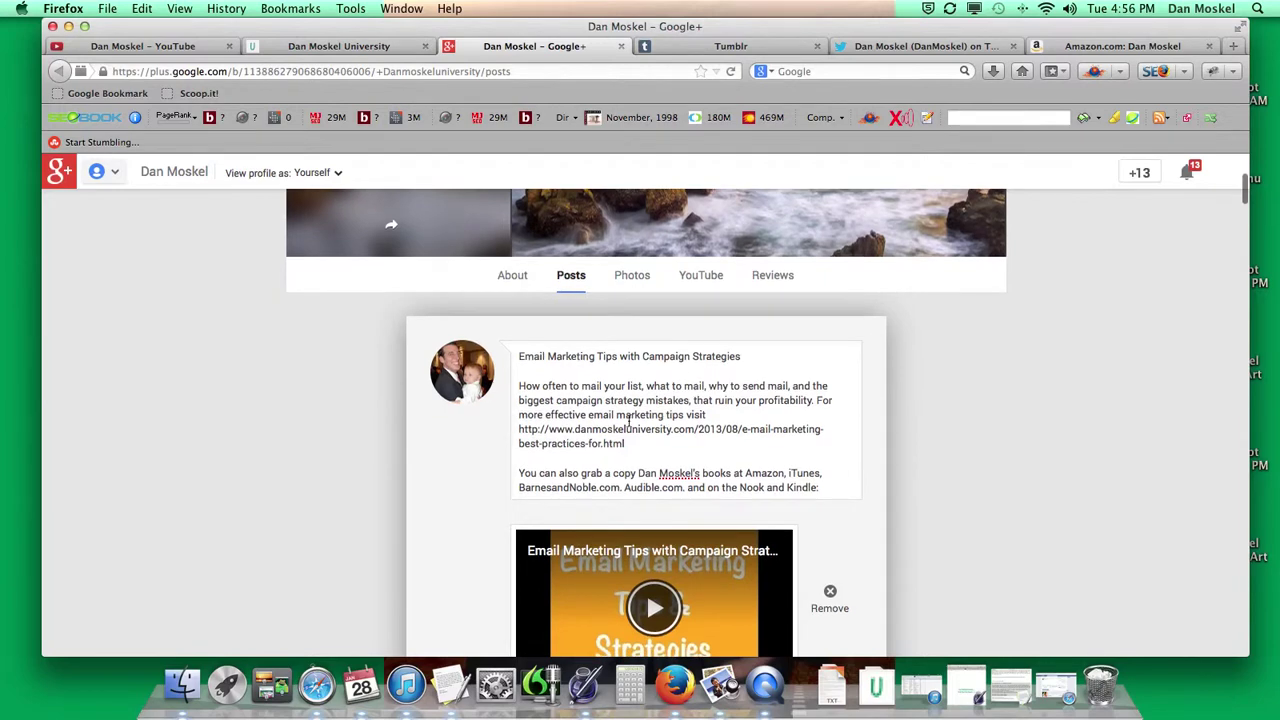
scroll(634, 432, down, 3)
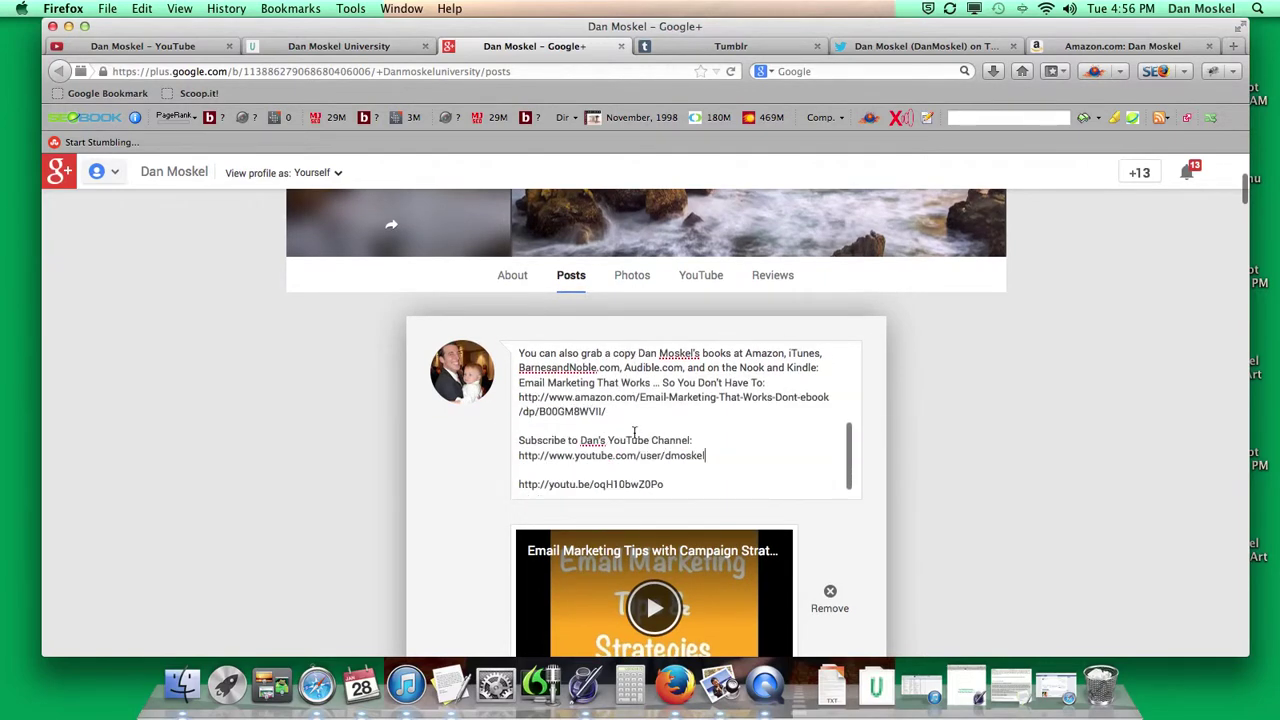
scroll(580, 460, down, 3)
scroll(549, 463, down, 3)
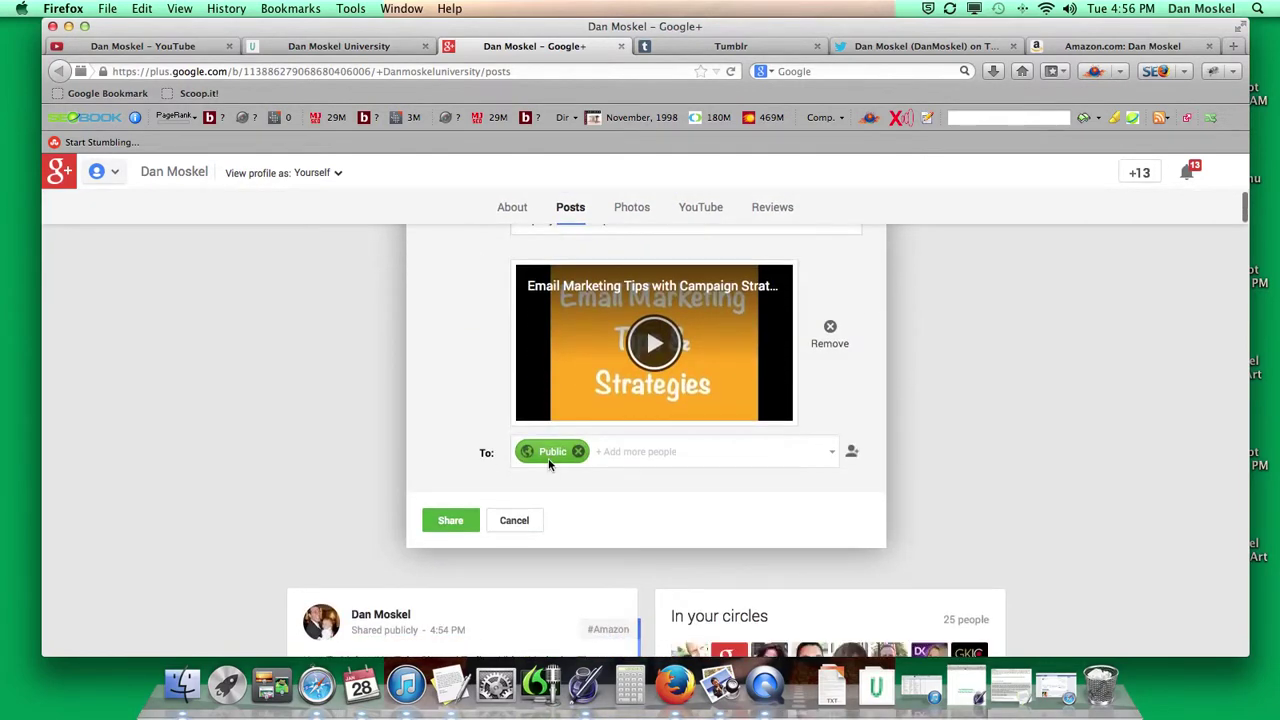
scroll(500, 450, up, 2)
scroll(493, 443, down, 5)
scroll(493, 443, down, 2)
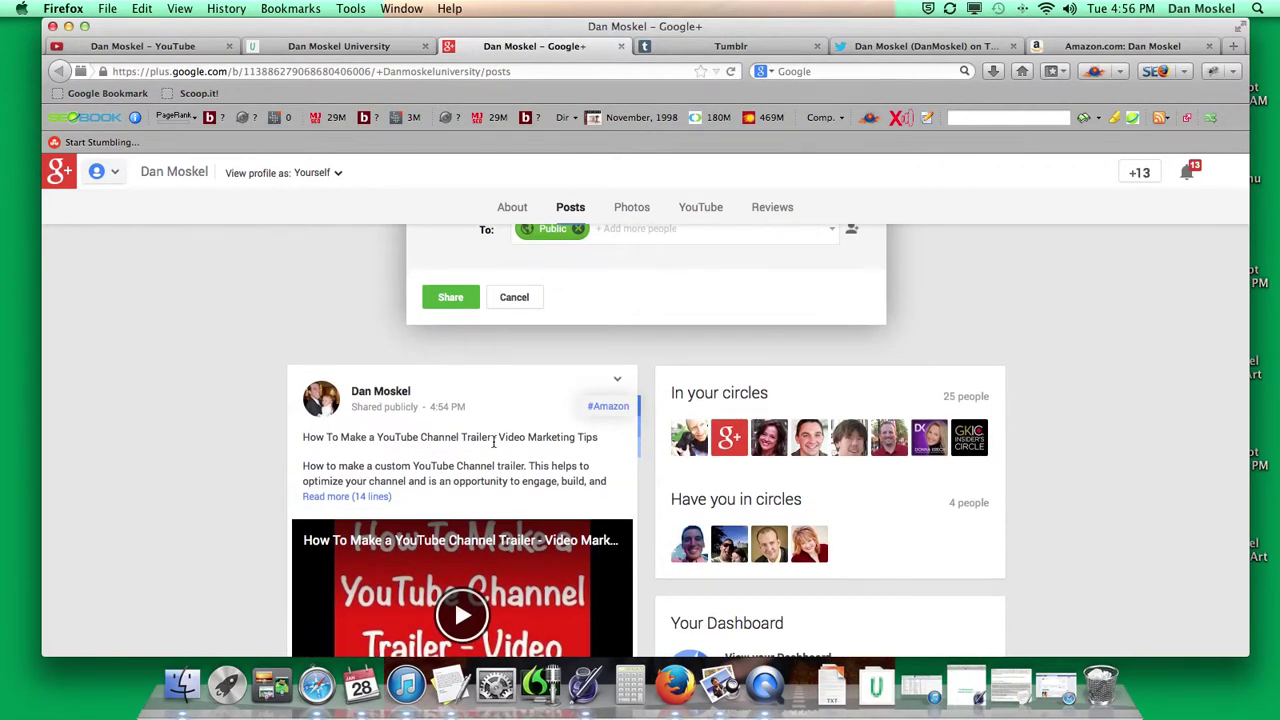
scroll(416, 442, up, 4)
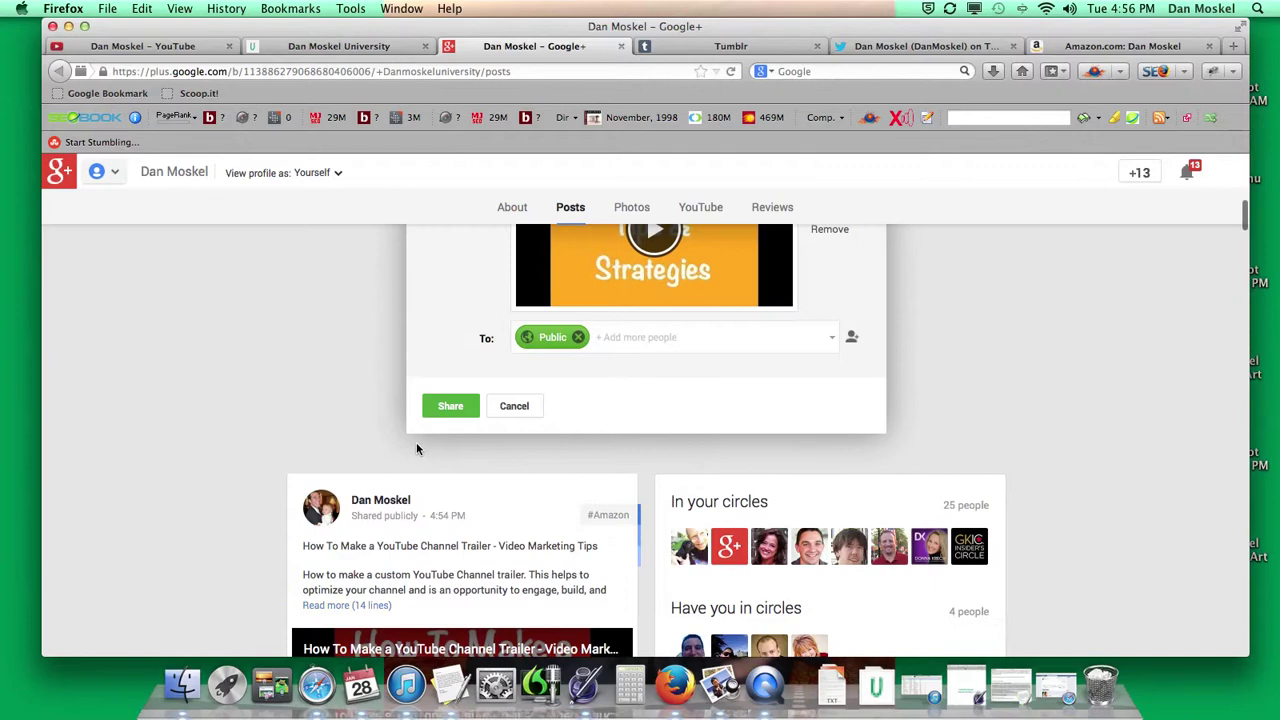
scroll(432, 564, up, 3)
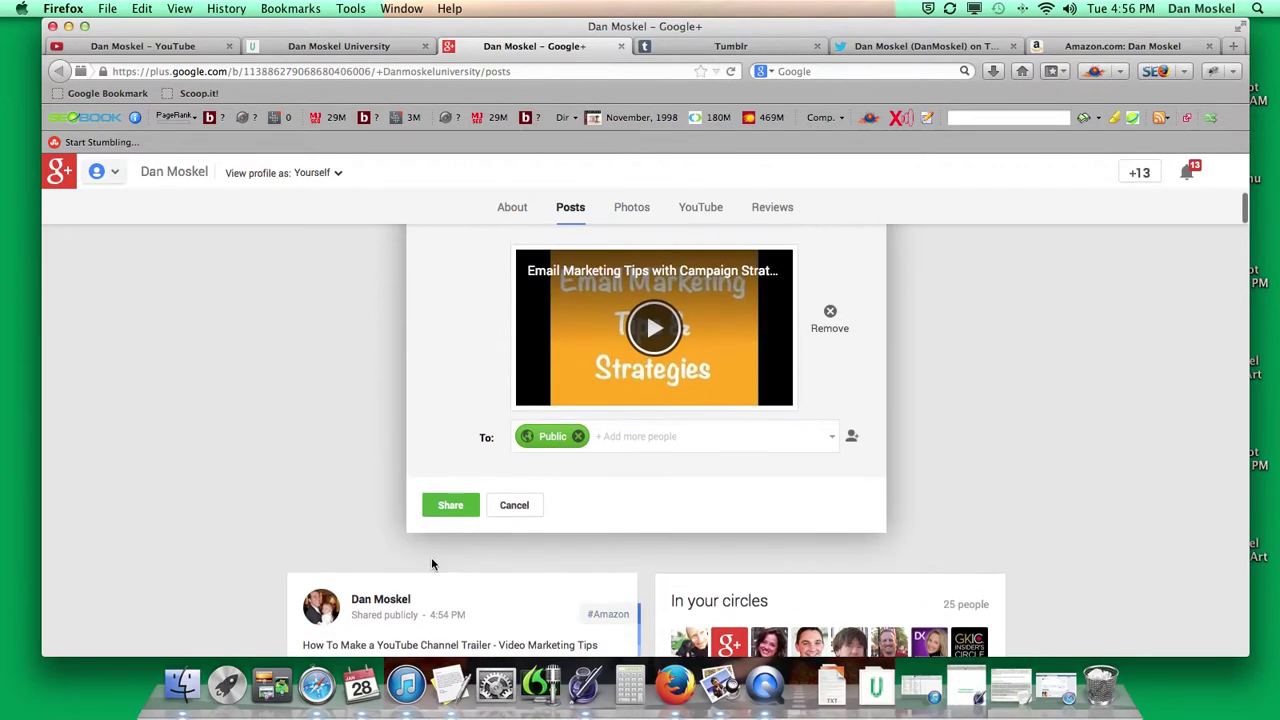
Share the Email Marketing Tips with Campaign Strategies post with the Public audience
click(462, 512)
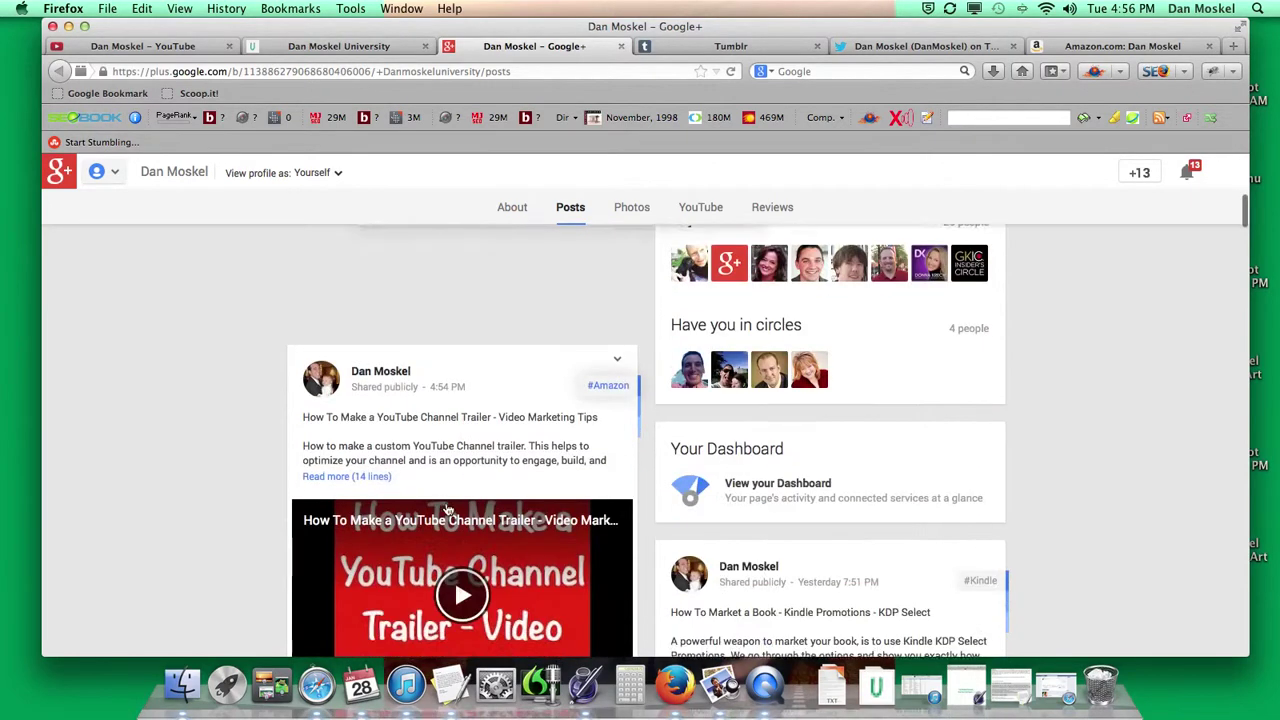
scroll(463, 507, up, 10)
scroll(463, 507, up, 5)
scroll(463, 507, down, 5)
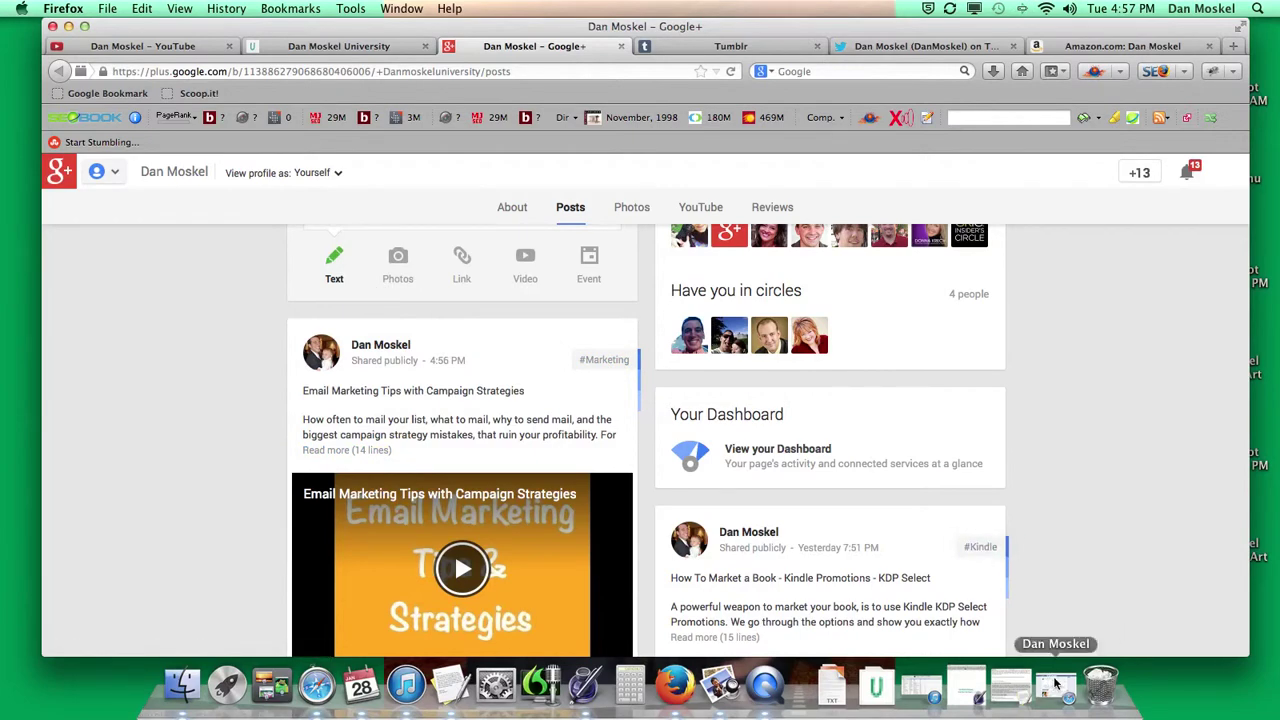
Check the Email Marketing Tips tweet, close Twitter, and return to the Google+ posts page
click(920, 46)
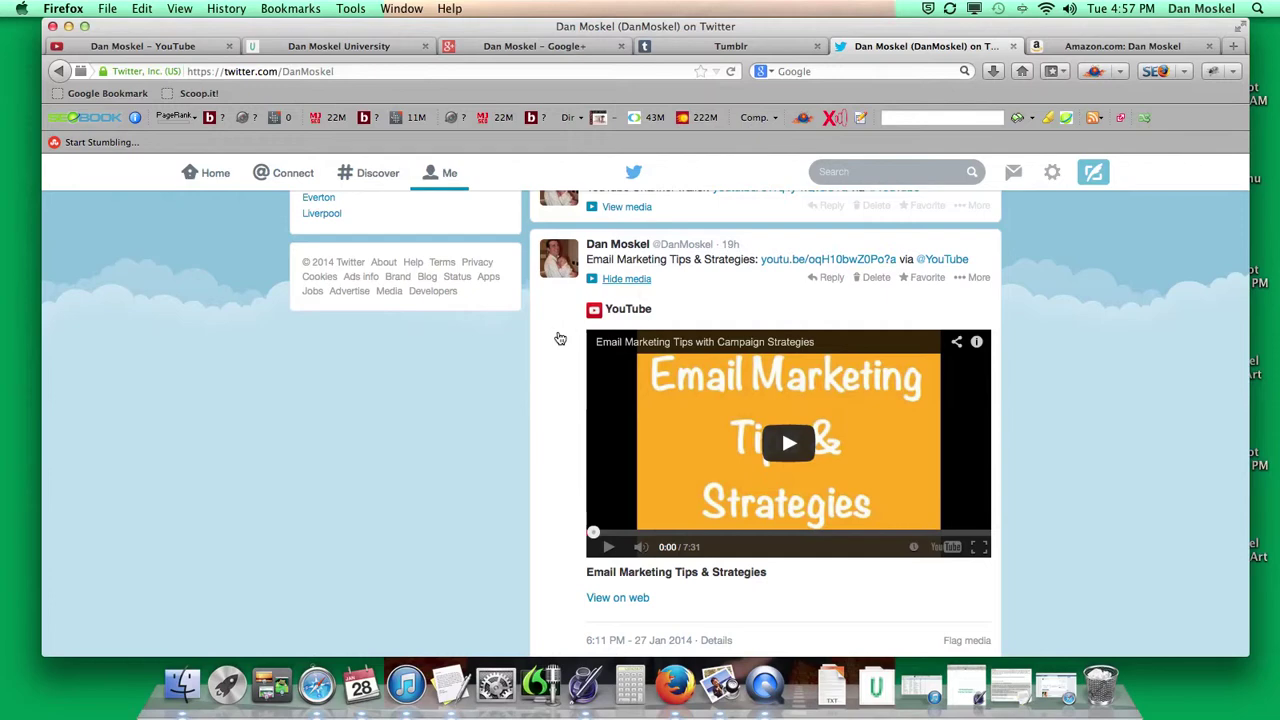
scroll(702, 297, up, 1)
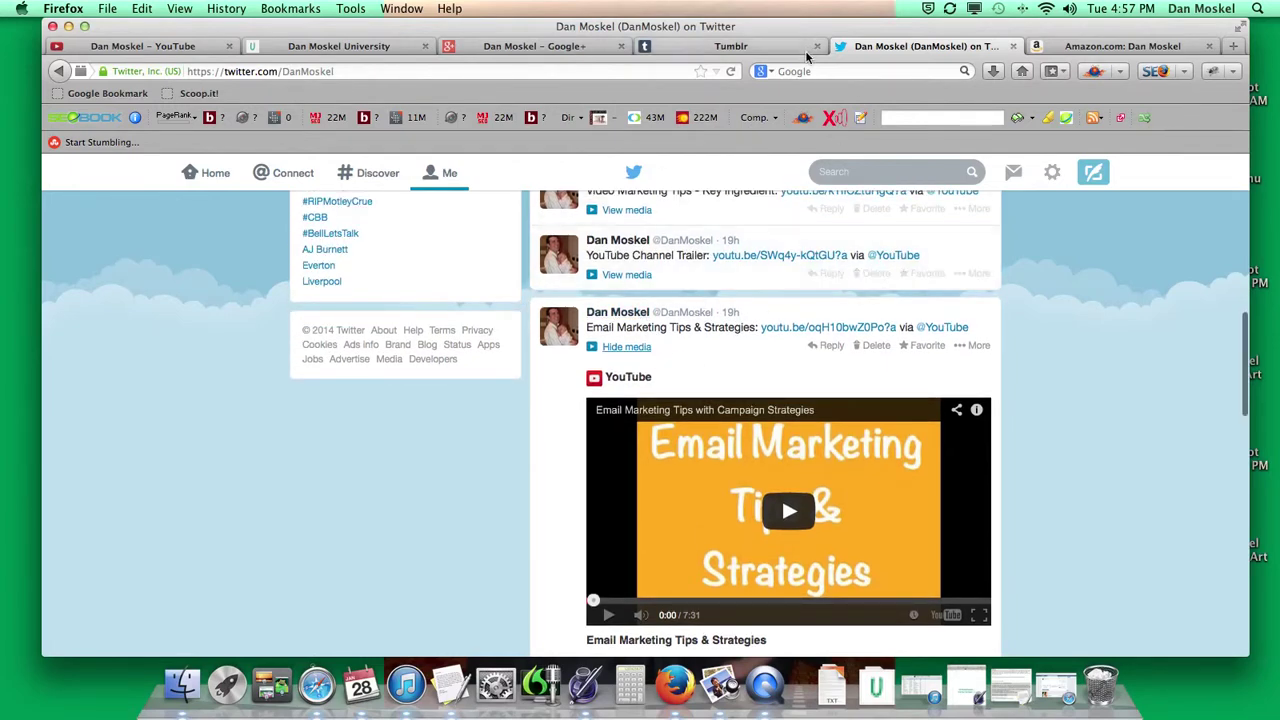
click(1013, 46)
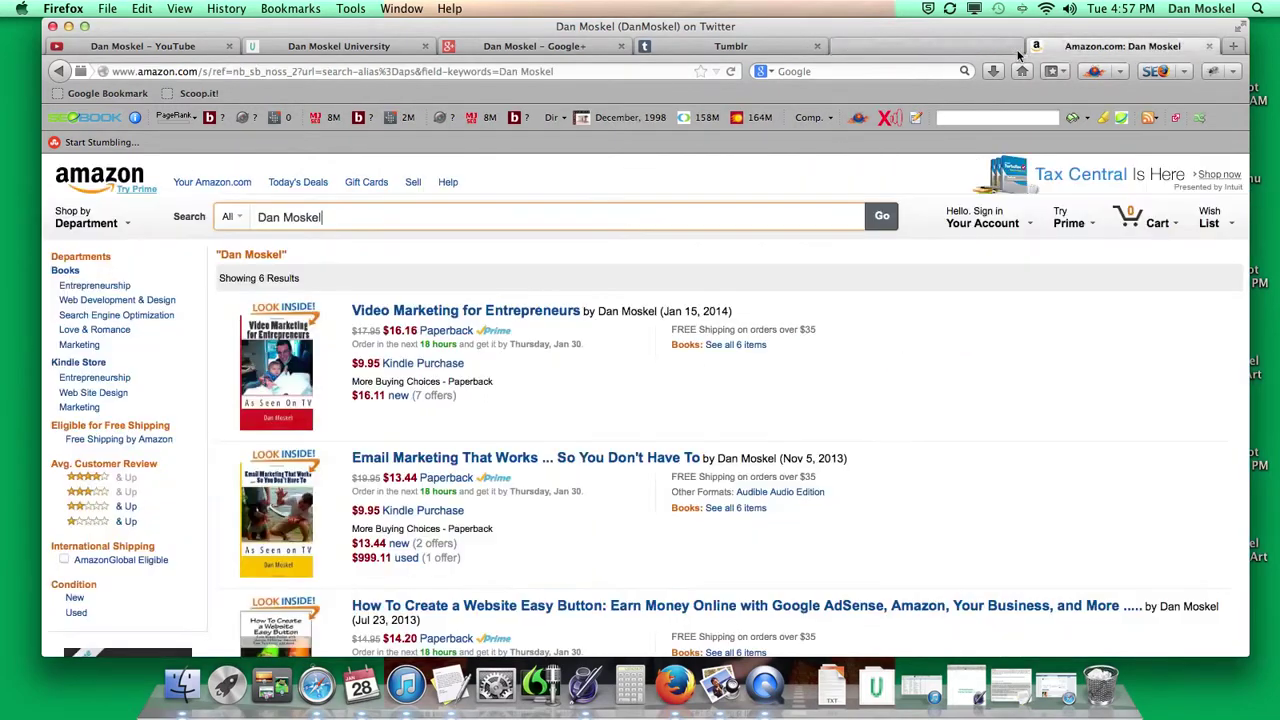
click(543, 47)
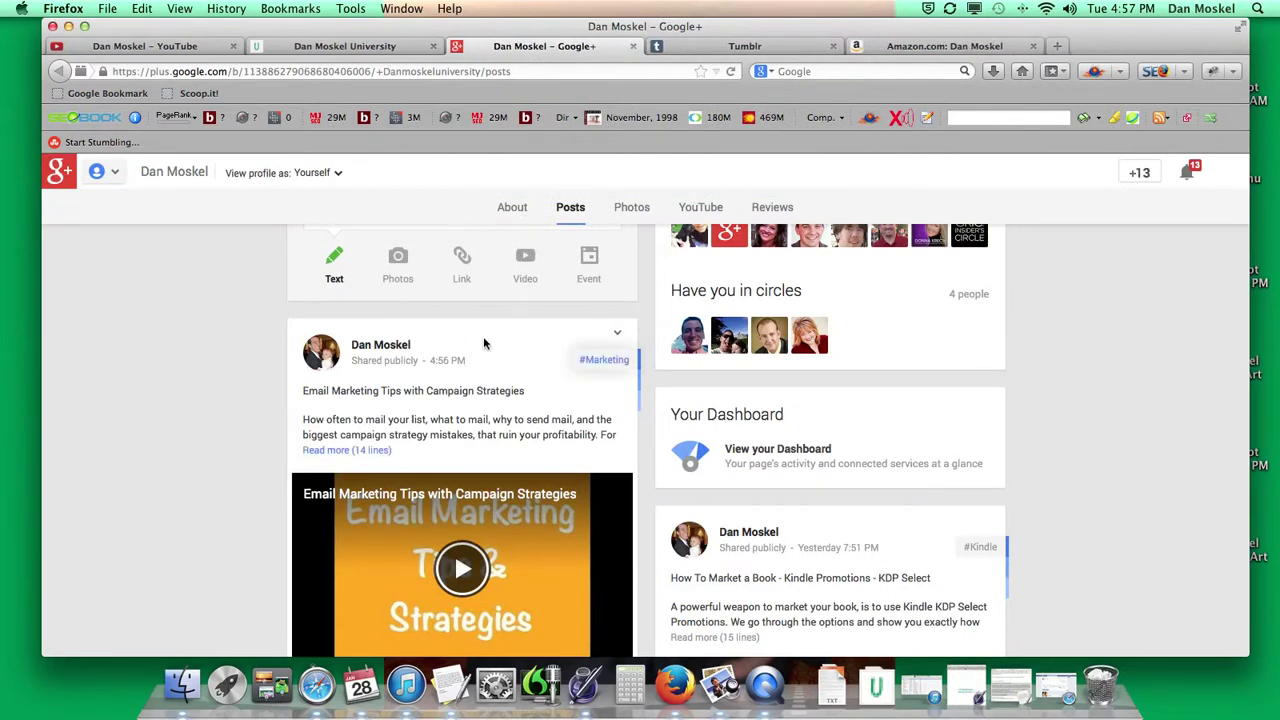
scroll(483, 336, up, 3)
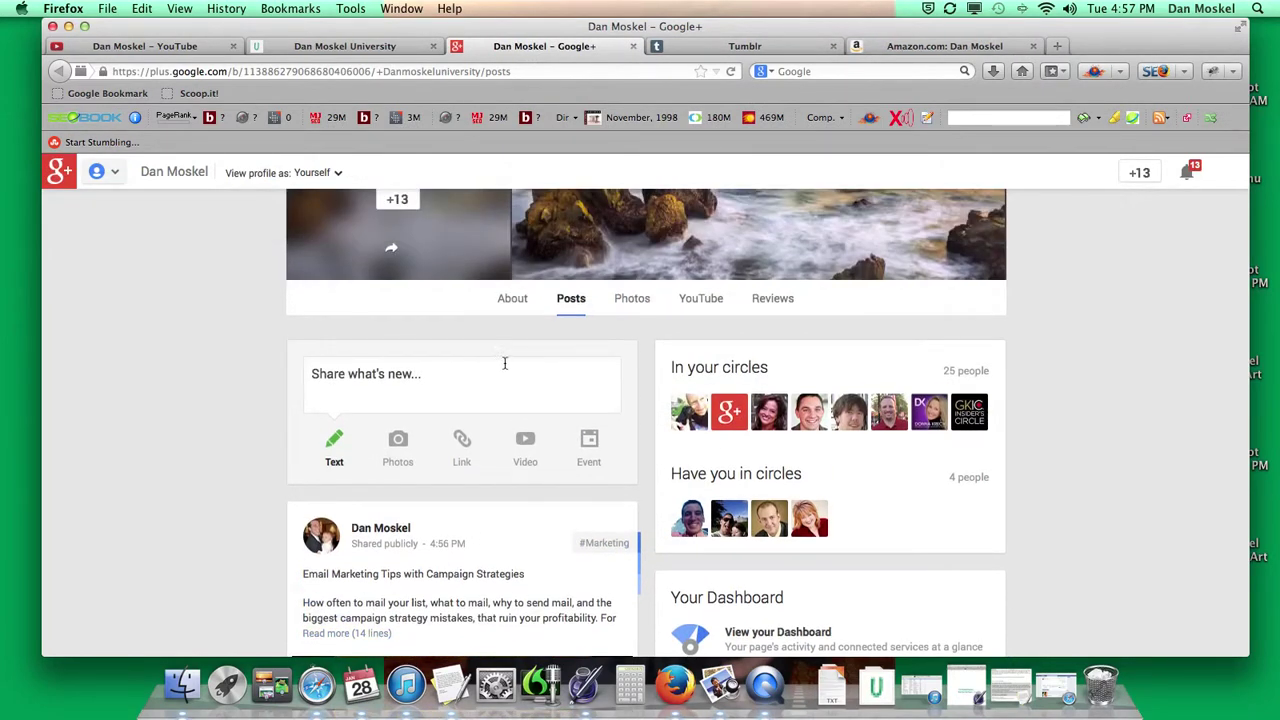
Start a Facebook page status containing the youtu.be video link copied from the notes
click(1055, 690)
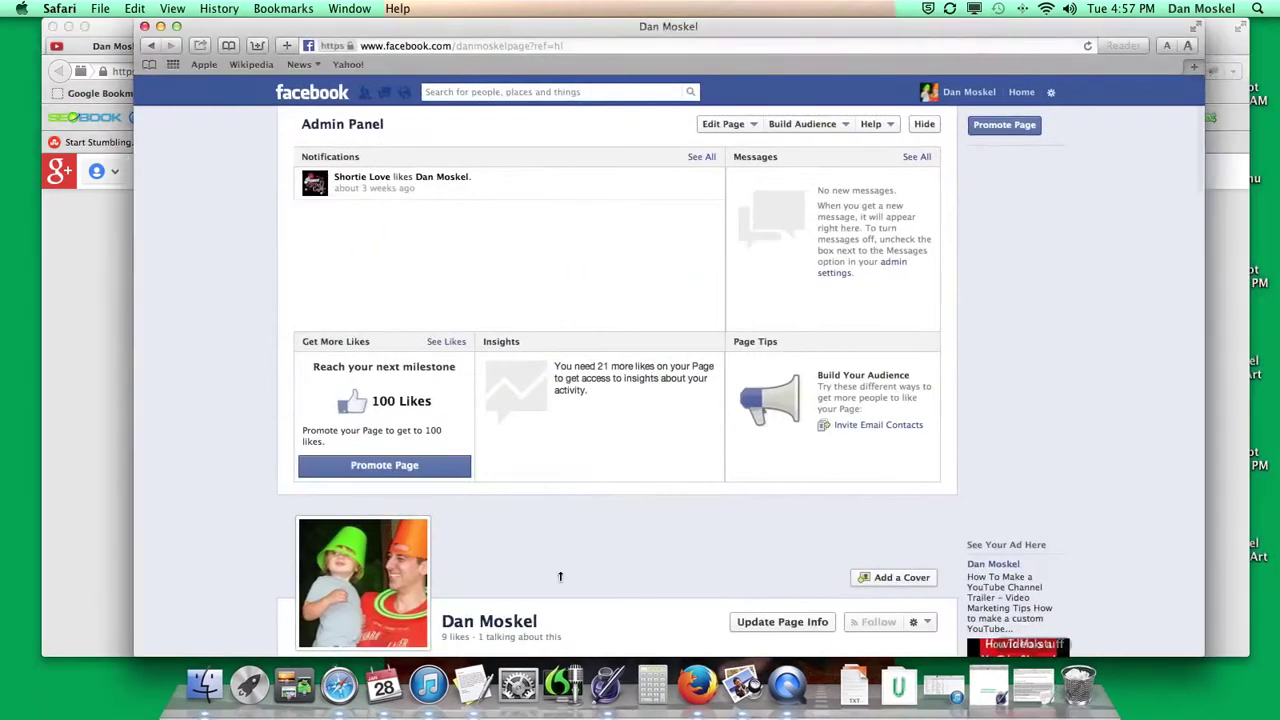
click(473, 686)
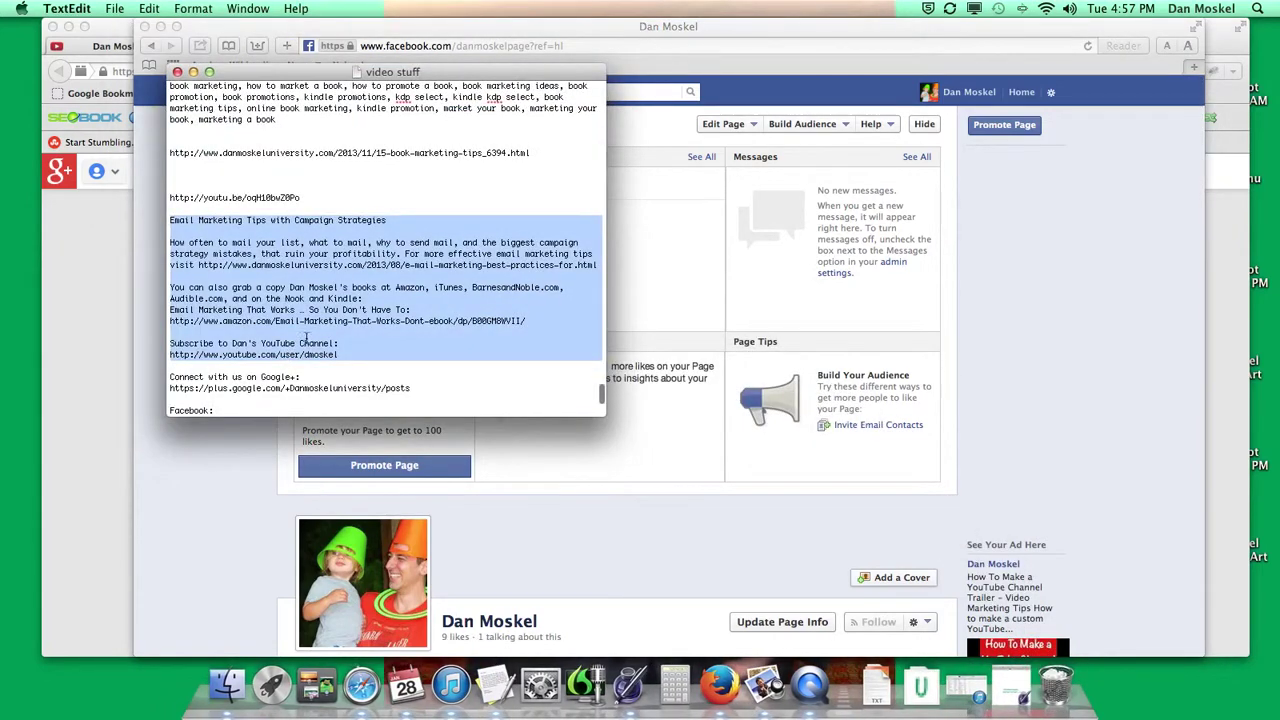
scroll(304, 340, up, 2)
drag(298, 247, 168, 247)
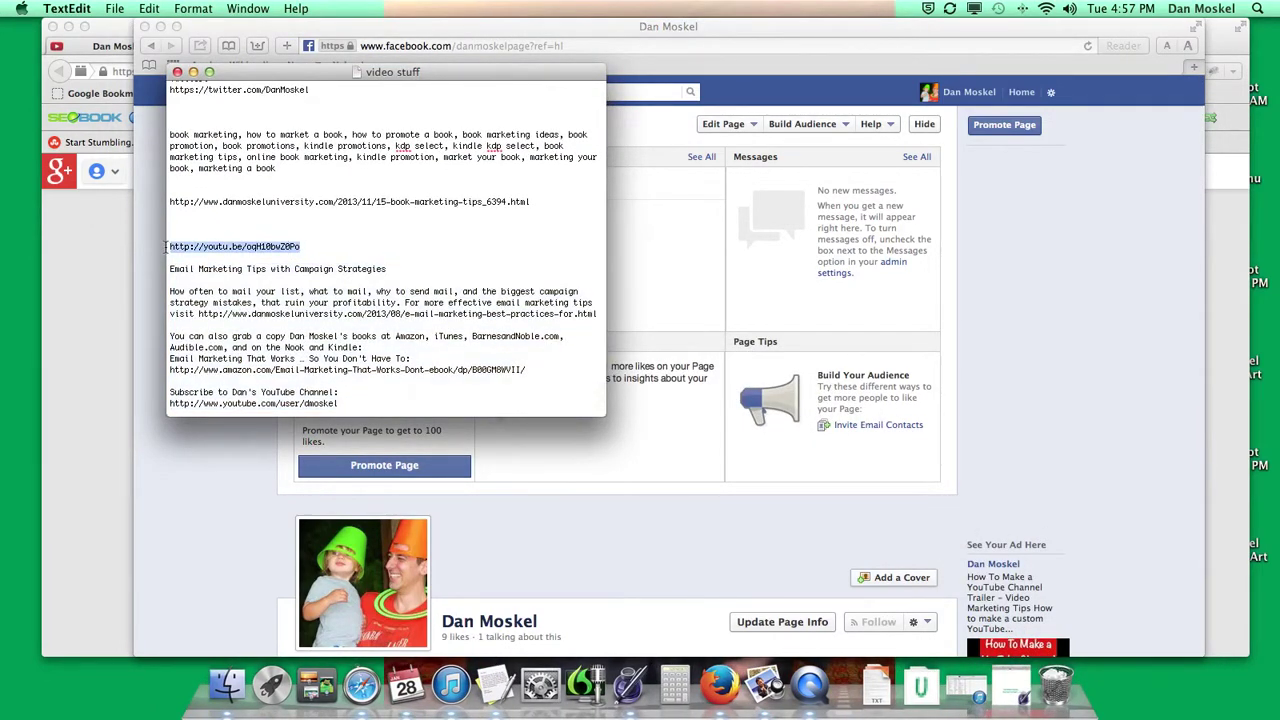
right_click(198, 247)
click(230, 332)
click(558, 459)
scroll(558, 459, down, 5)
click(386, 508)
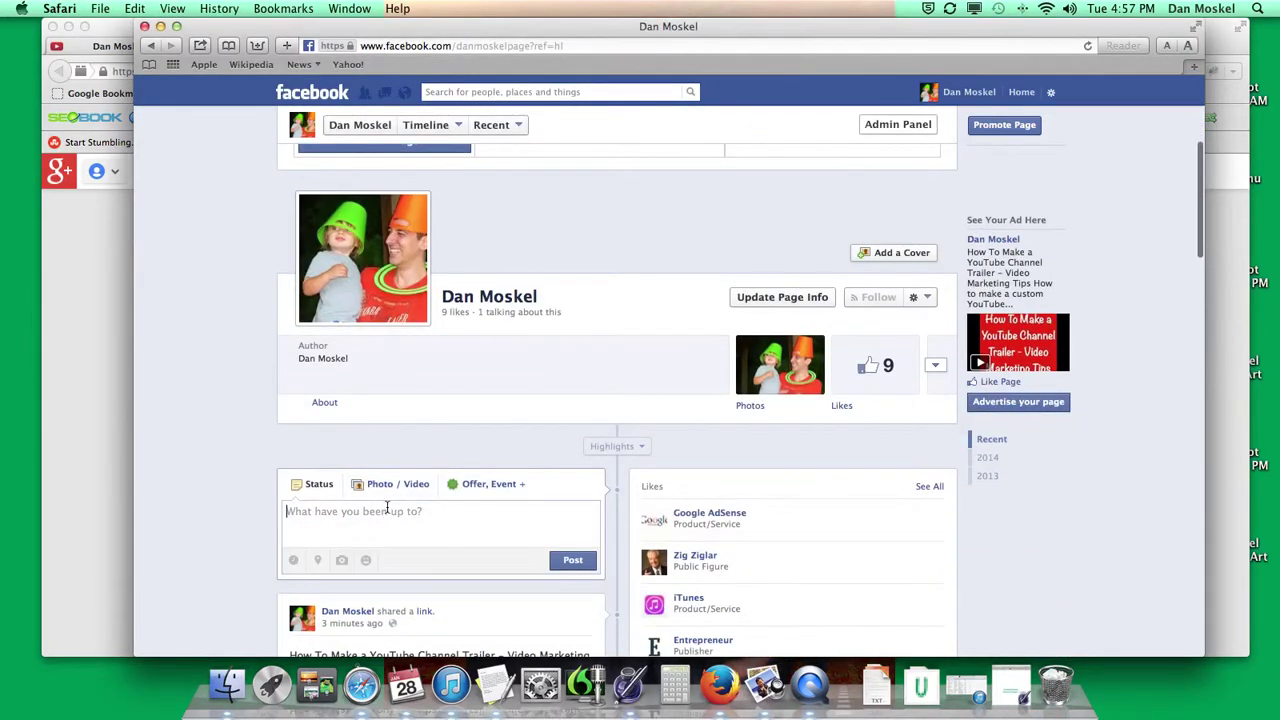
key(super+v)
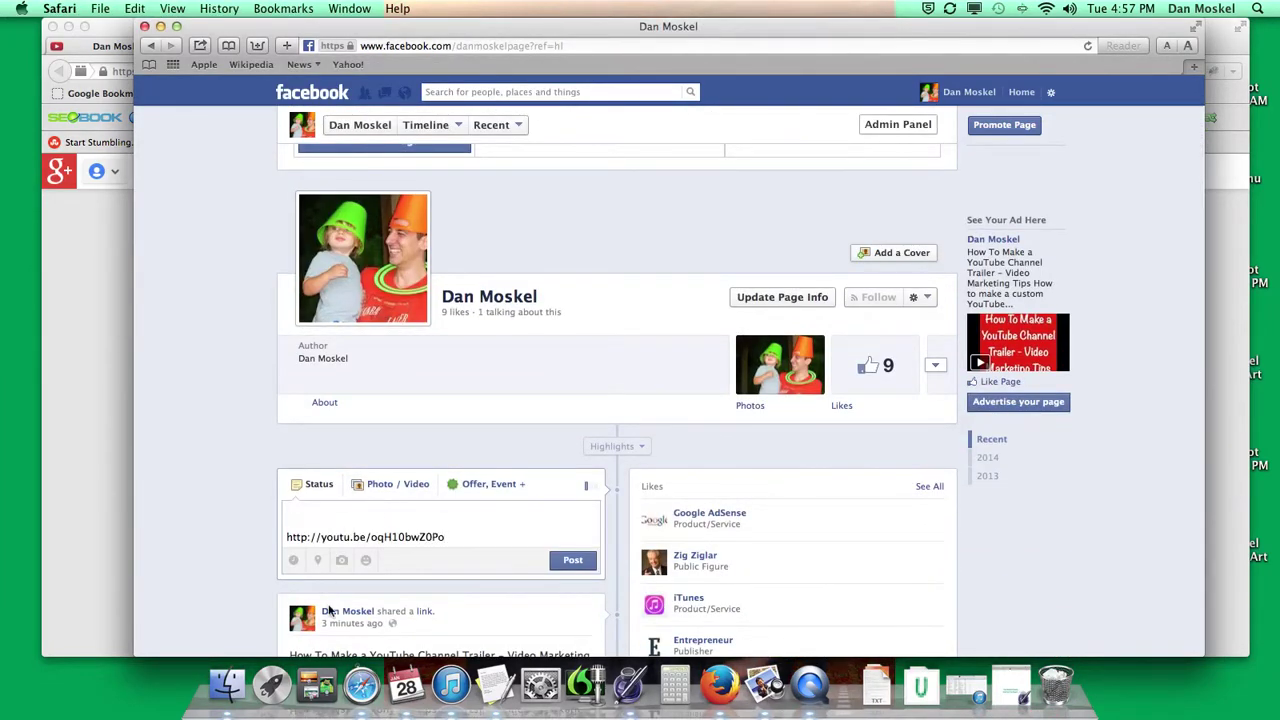
Add the post description, from title to channel link, and remove the extra blank line
key(super+Tab)
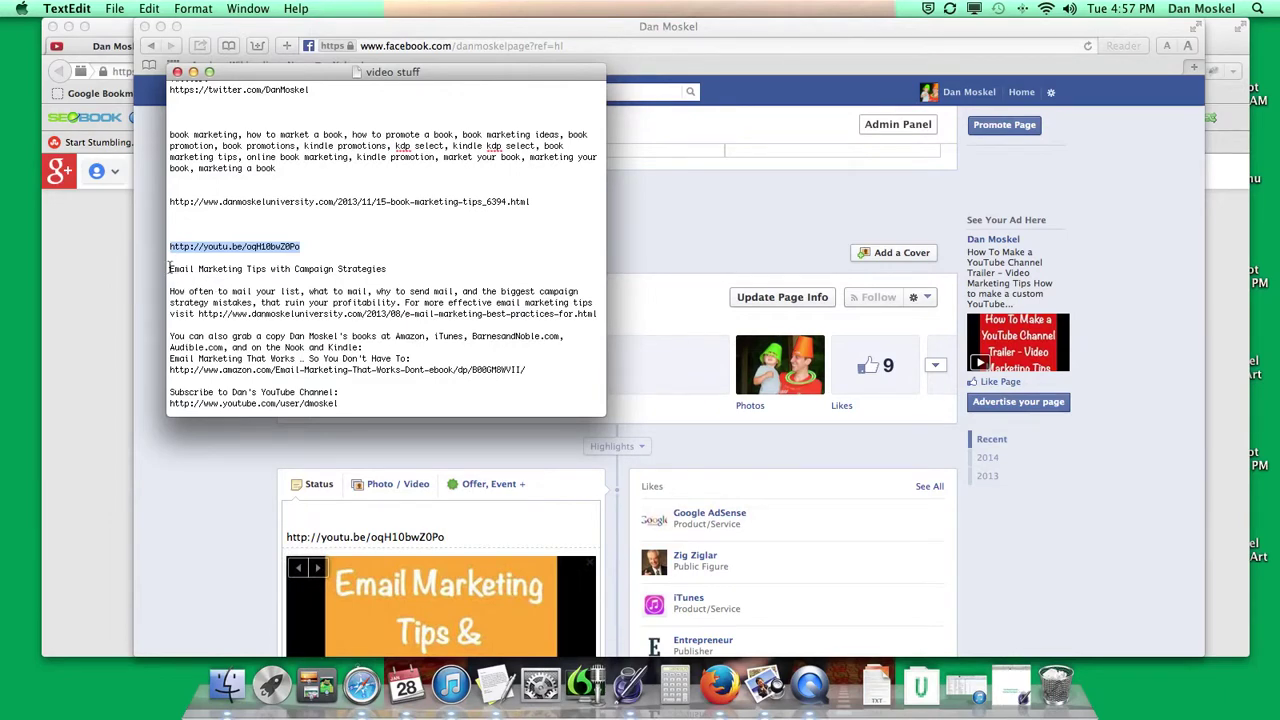
drag(169, 268, 379, 401)
right_click(314, 342)
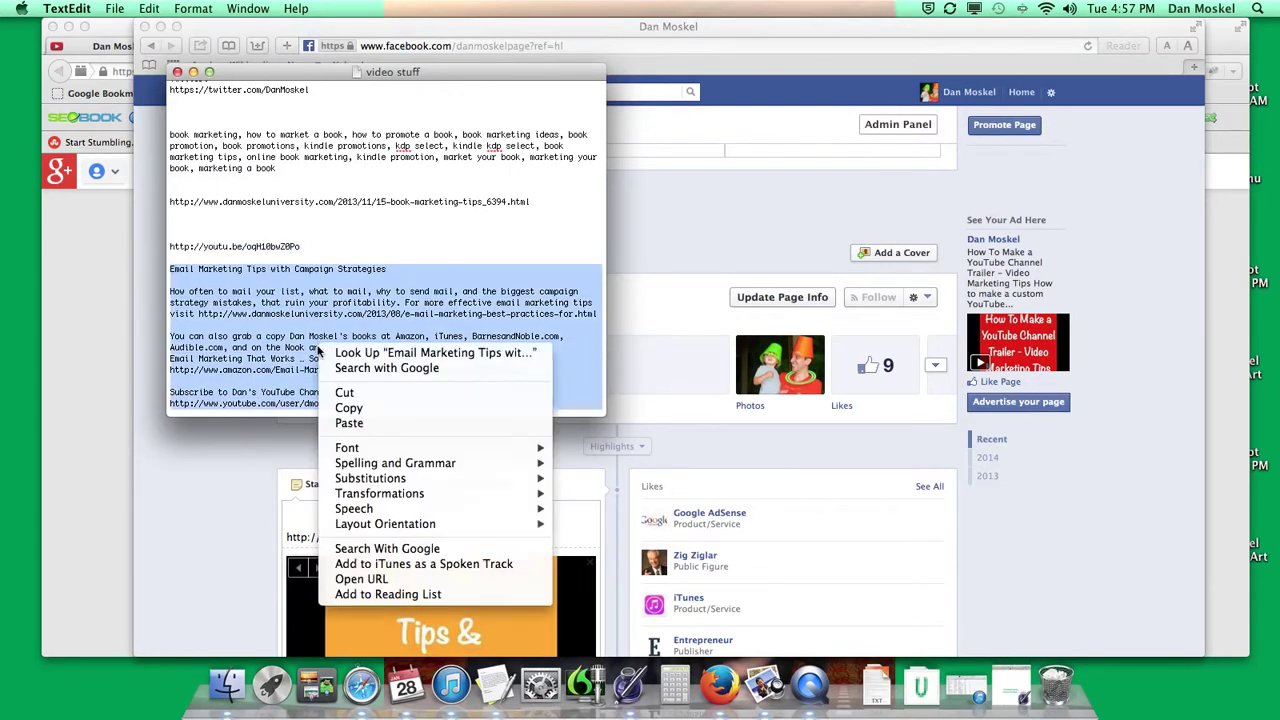
click(362, 408)
click(334, 521)
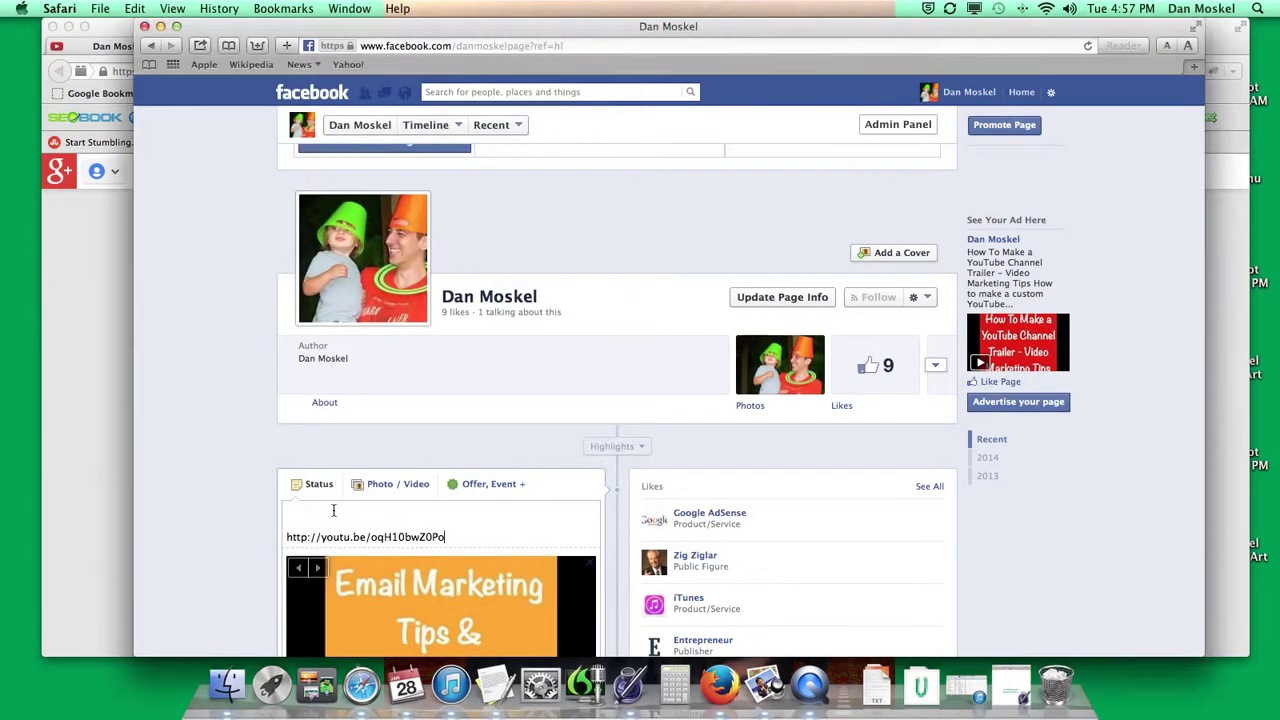
key(super+v)
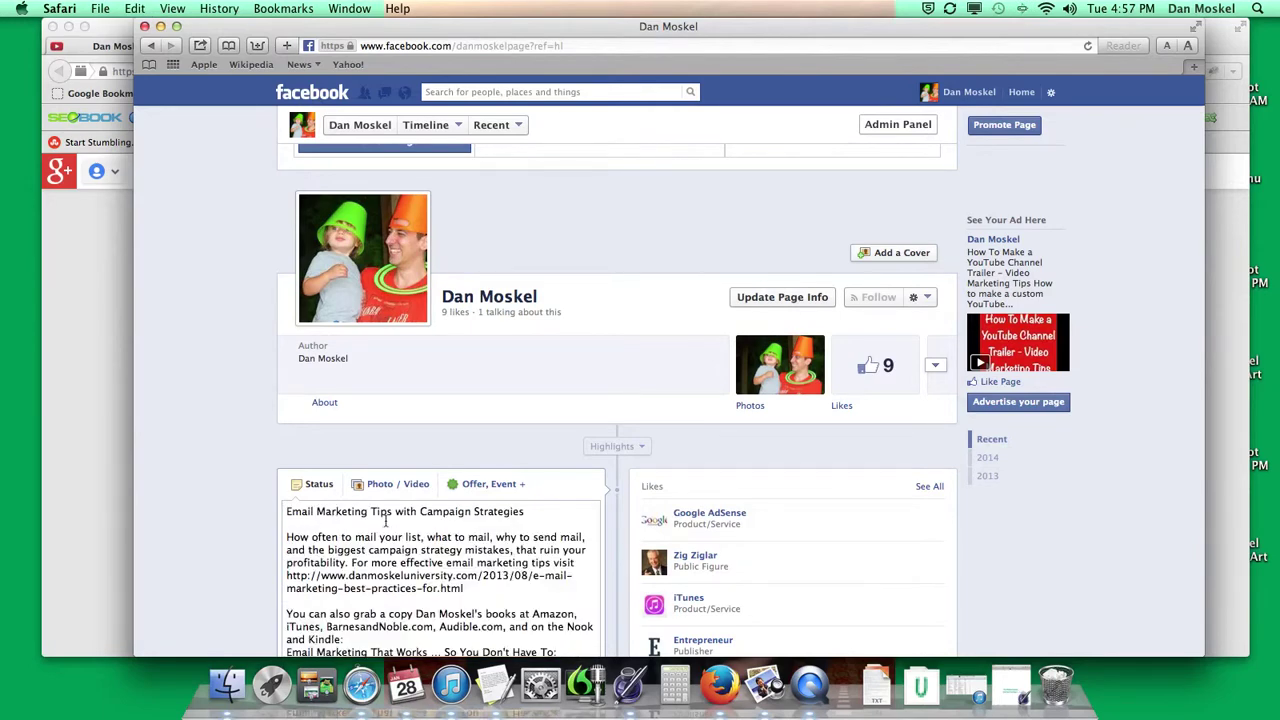
scroll(375, 592, down, 2)
scroll(380, 566, down, 3)
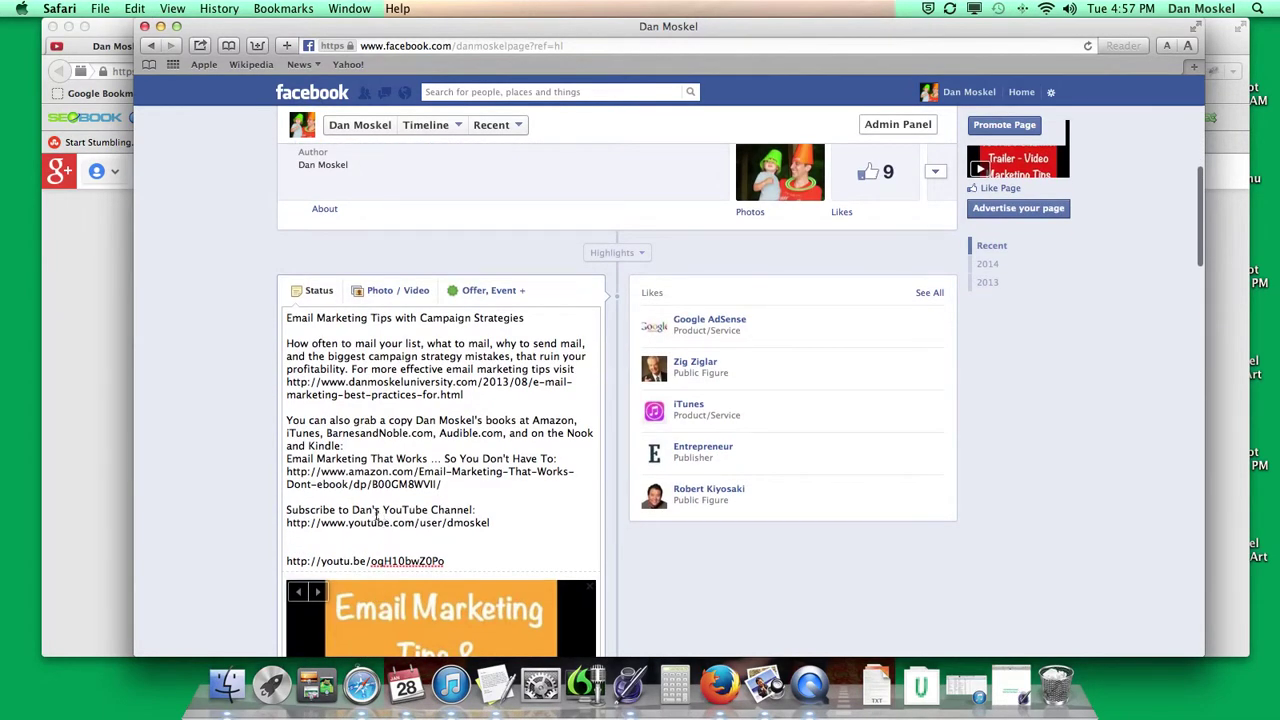
key(BackSpace)
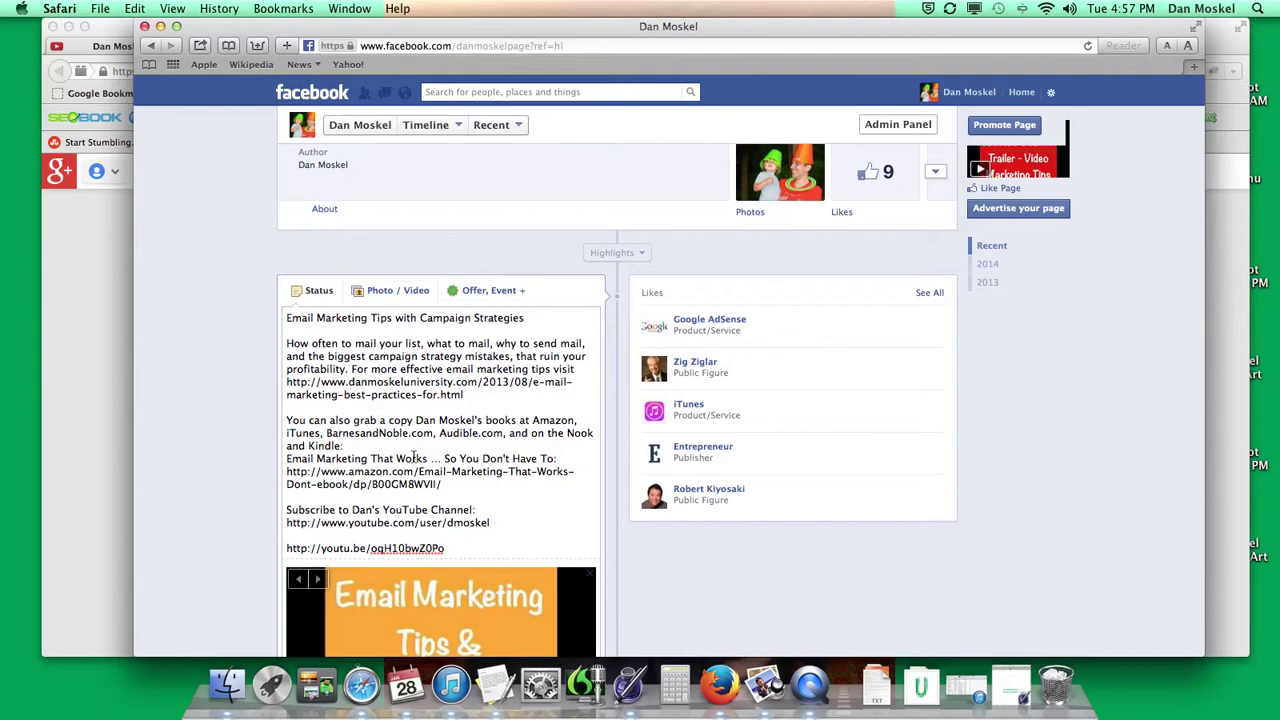
Publish the status to the page, expand the new post, and put Safari away
scroll(418, 470, down, 2)
scroll(420, 481, down, 2)
scroll(423, 493, down, 1)
scroll(424, 490, down, 1)
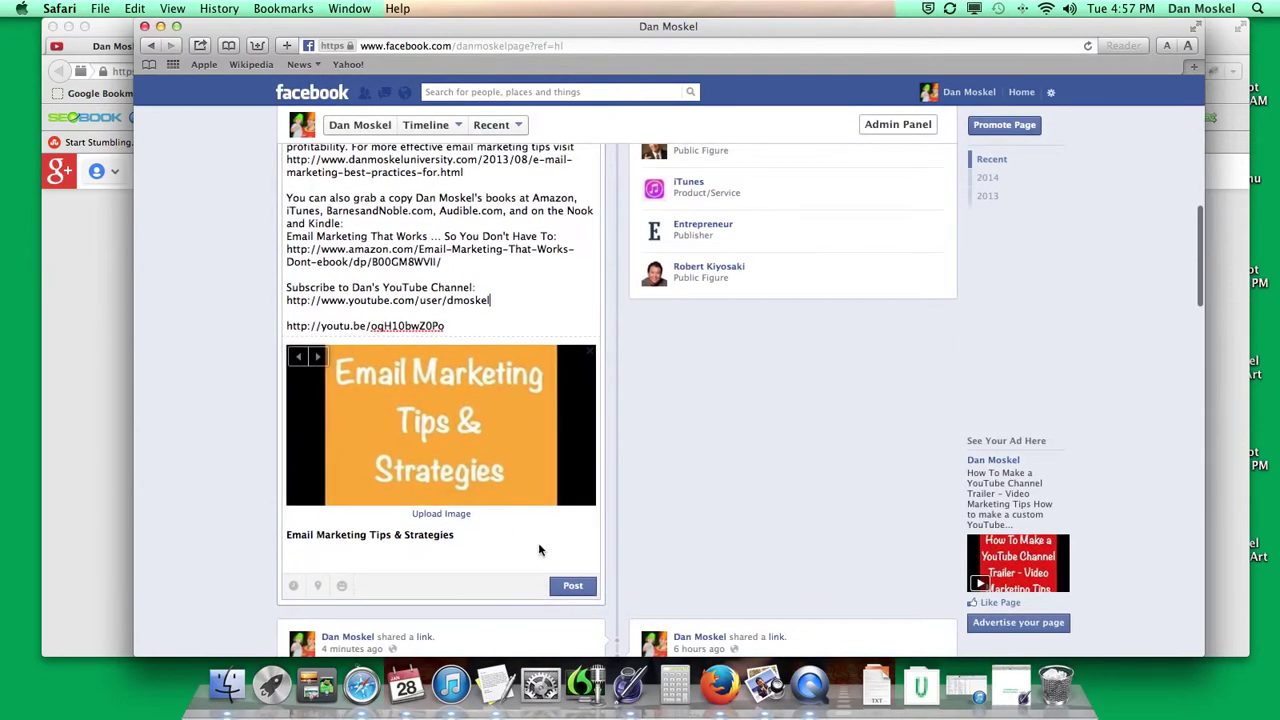
click(573, 592)
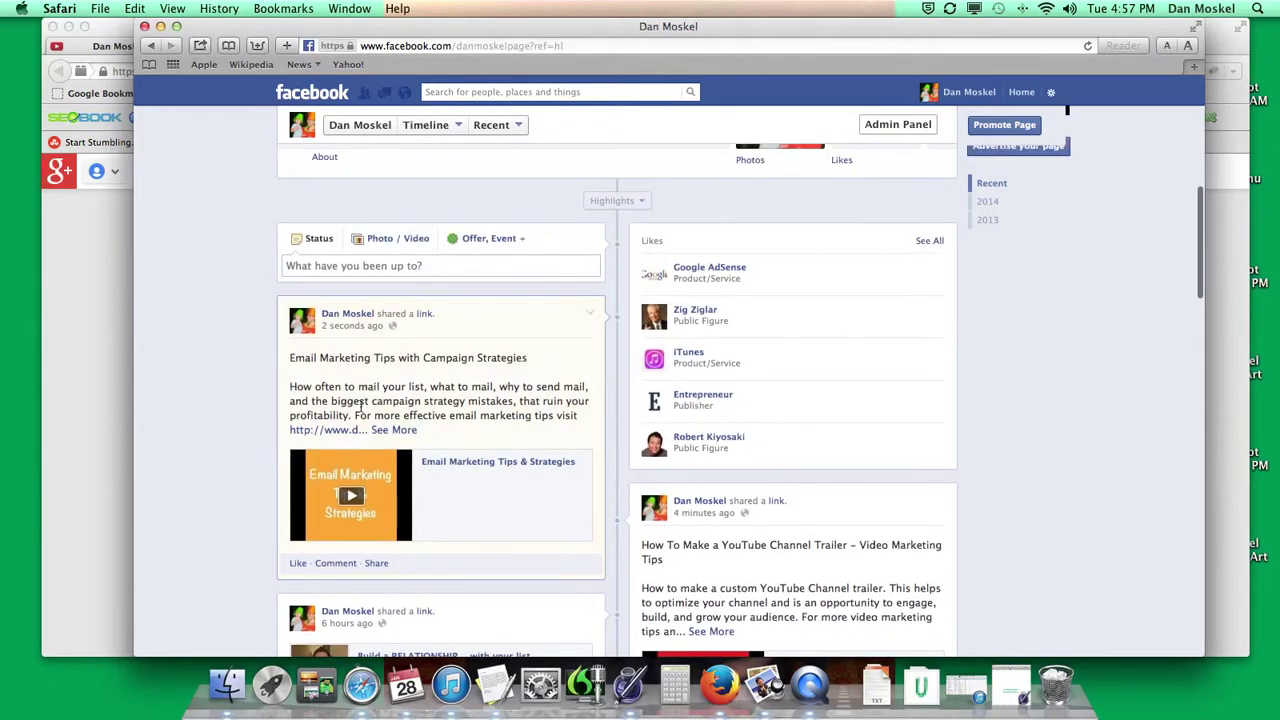
click(395, 429)
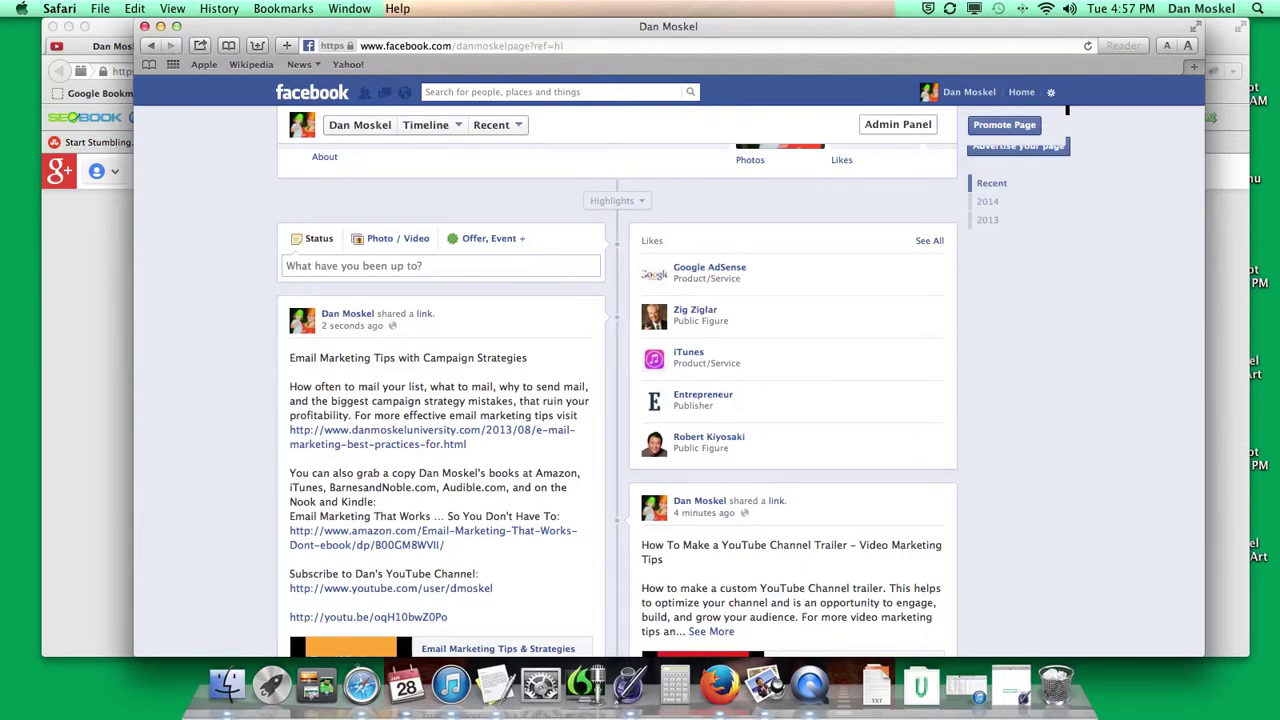
click(160, 26)
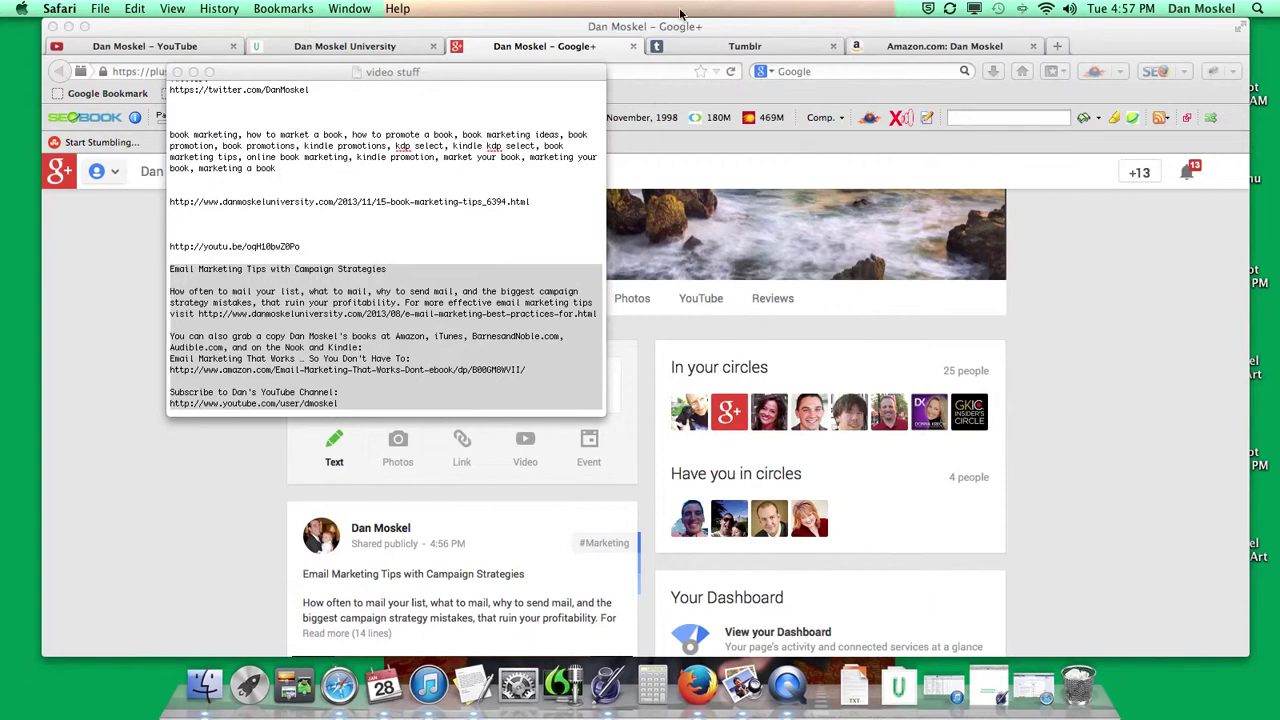
Expand the Google+ Email Marketing post to reveal its blog, Amazon book, channel and video links
click(681, 26)
scroll(480, 507, down, 3)
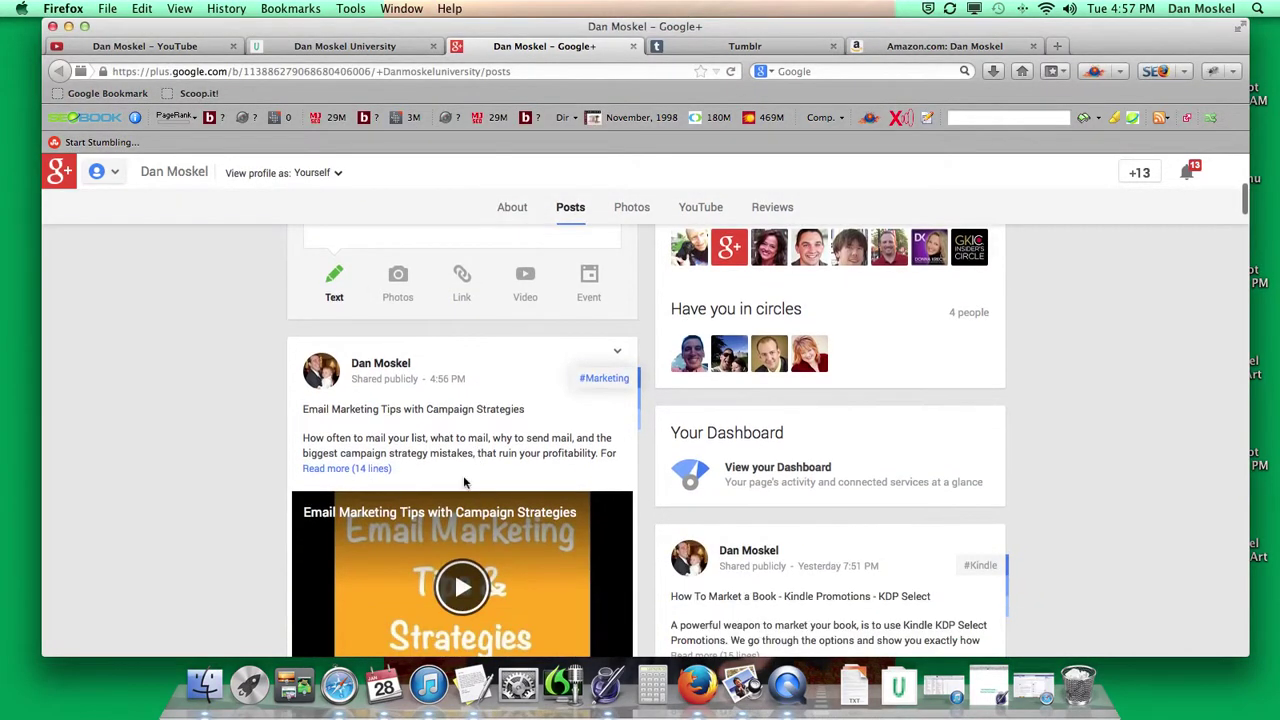
click(190, 46)
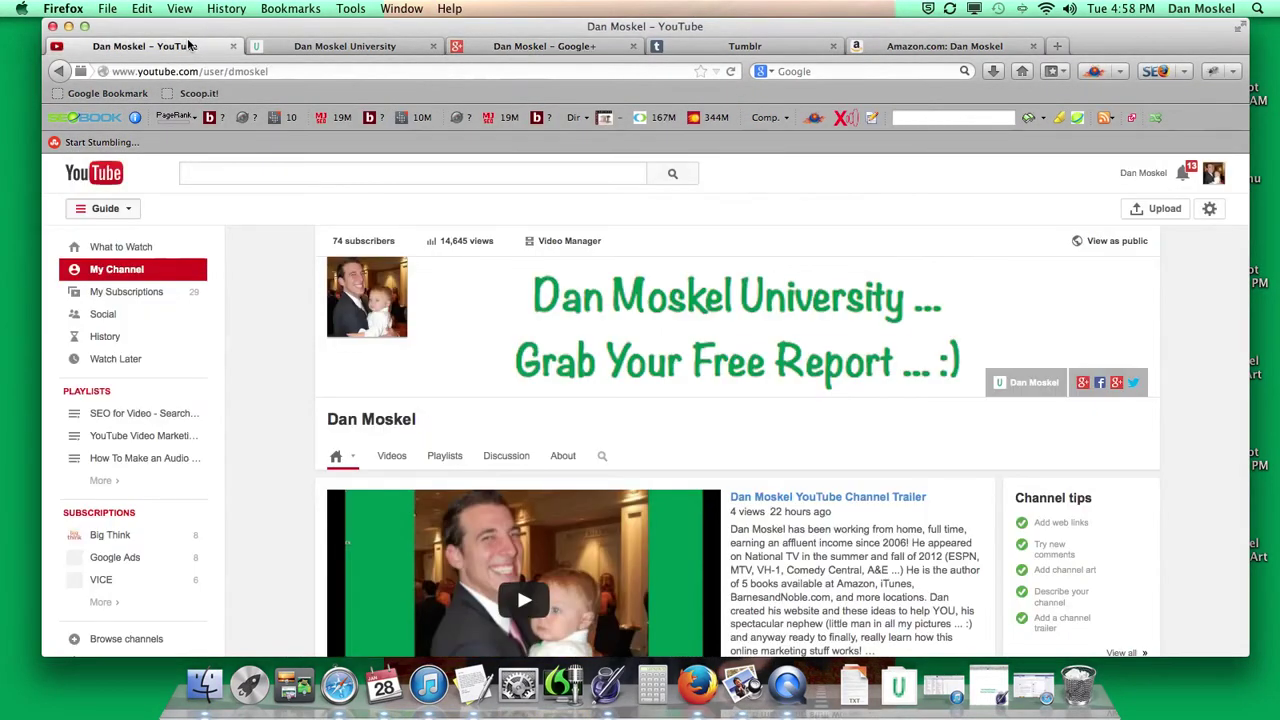
click(529, 48)
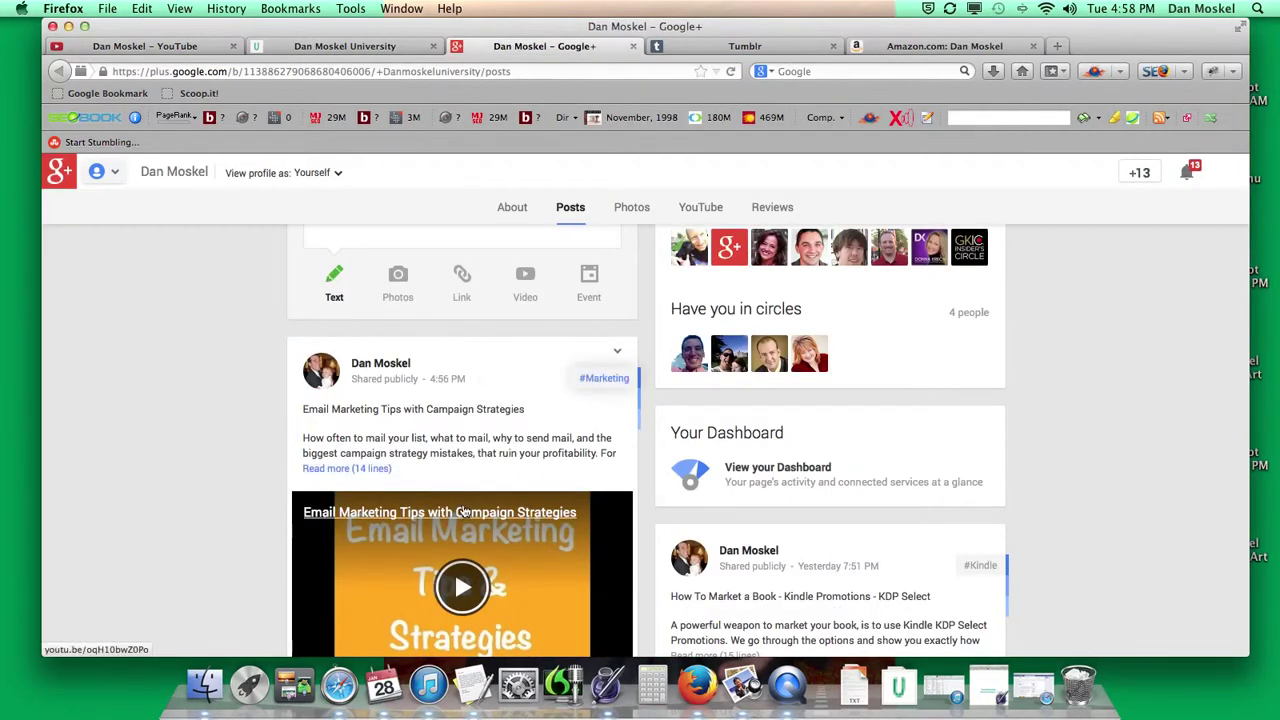
click(338, 467)
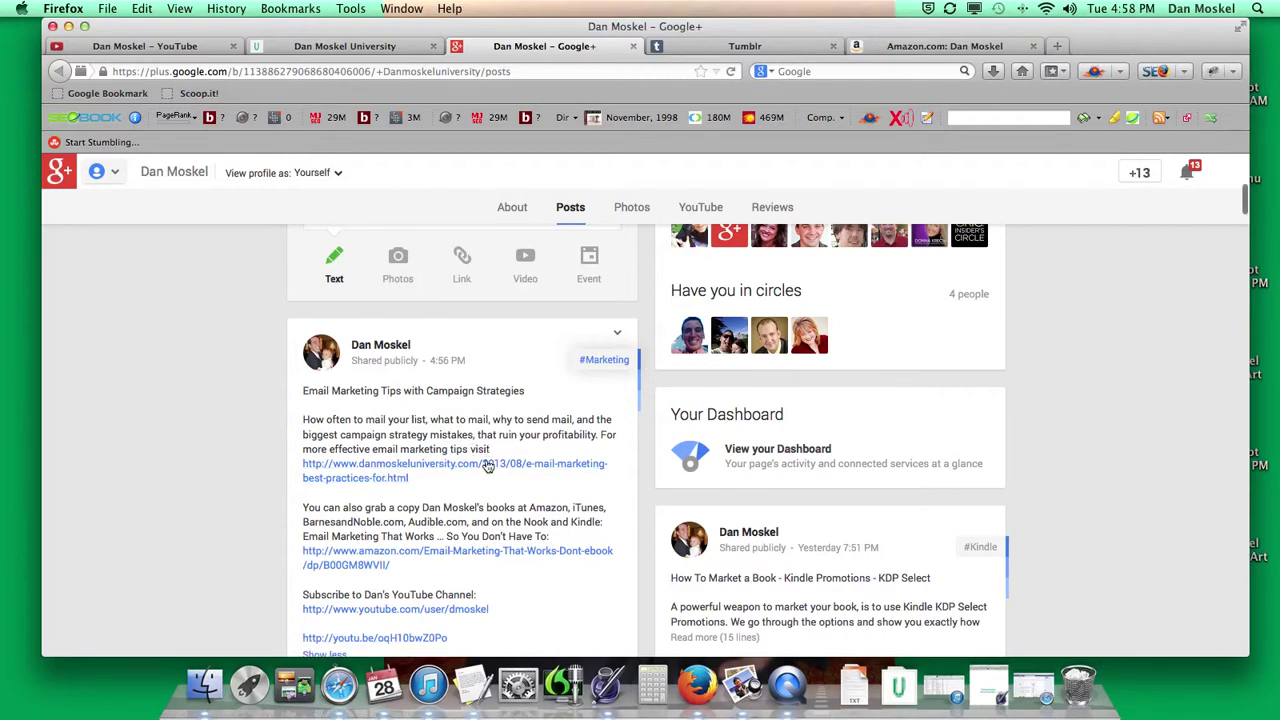
scroll(487, 467, down, 3)
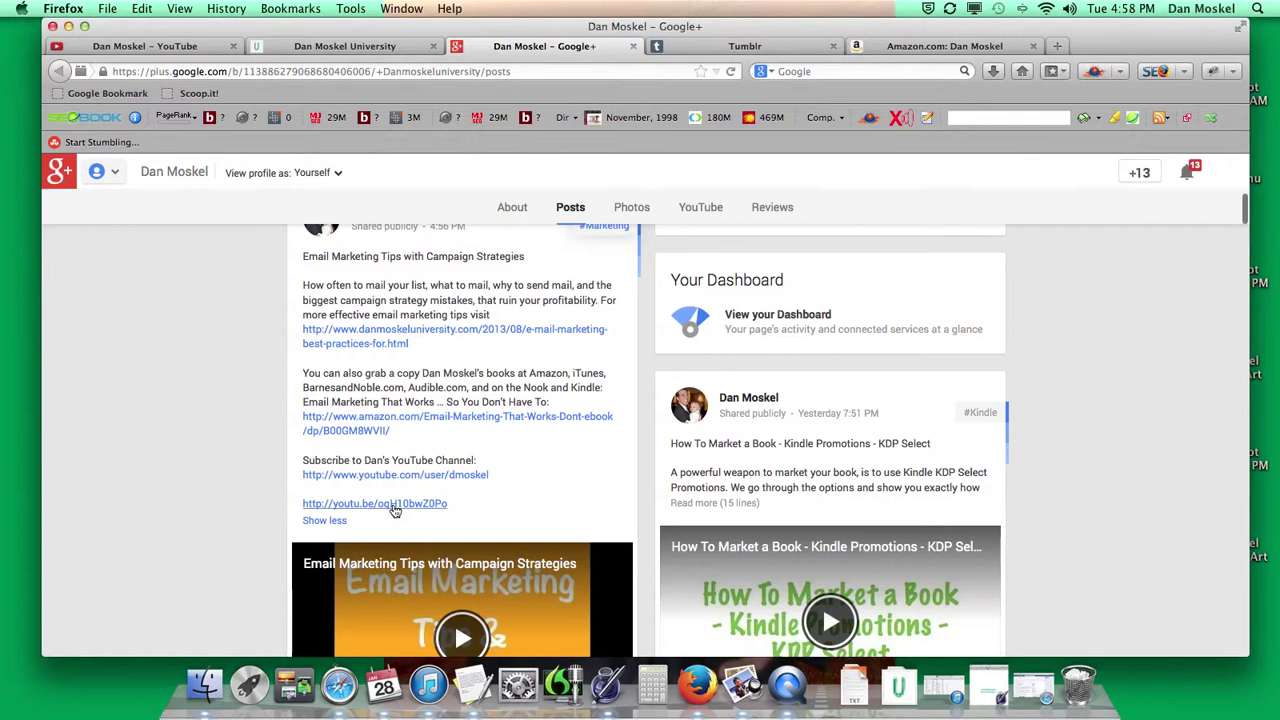
Discard a Tumblr video post that mistakenly received the description instead of the link
click(771, 48)
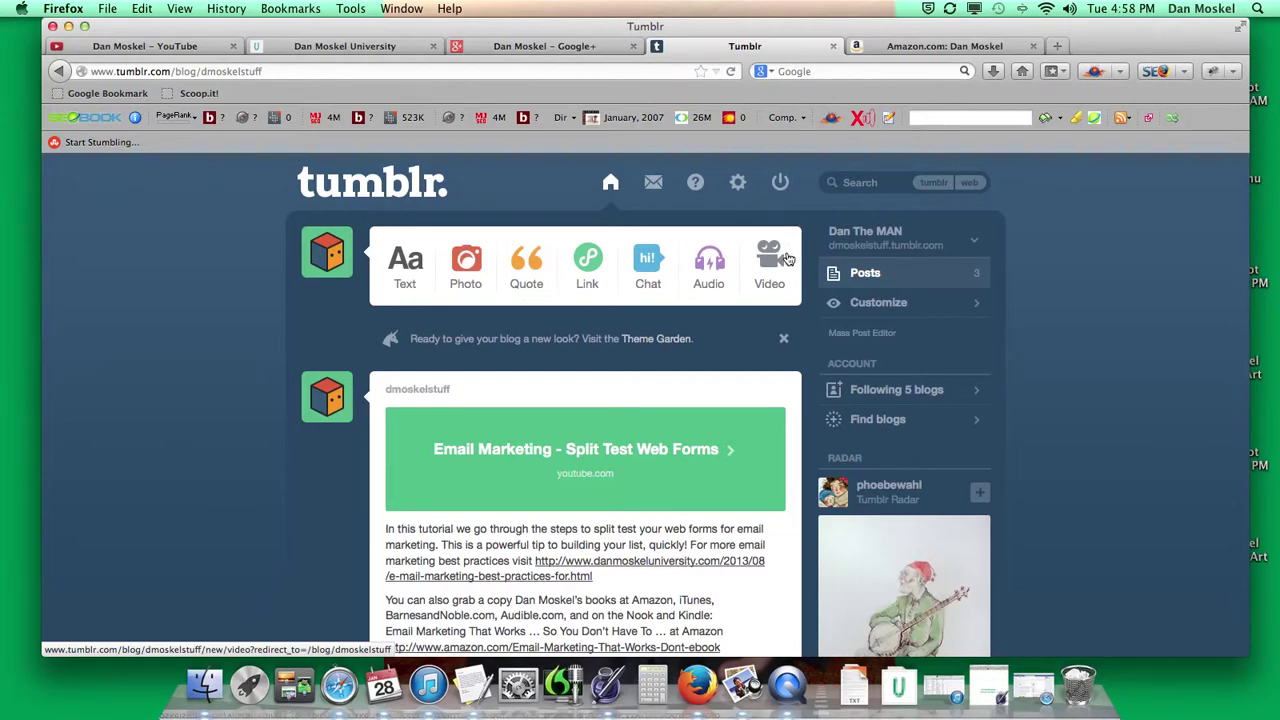
click(776, 259)
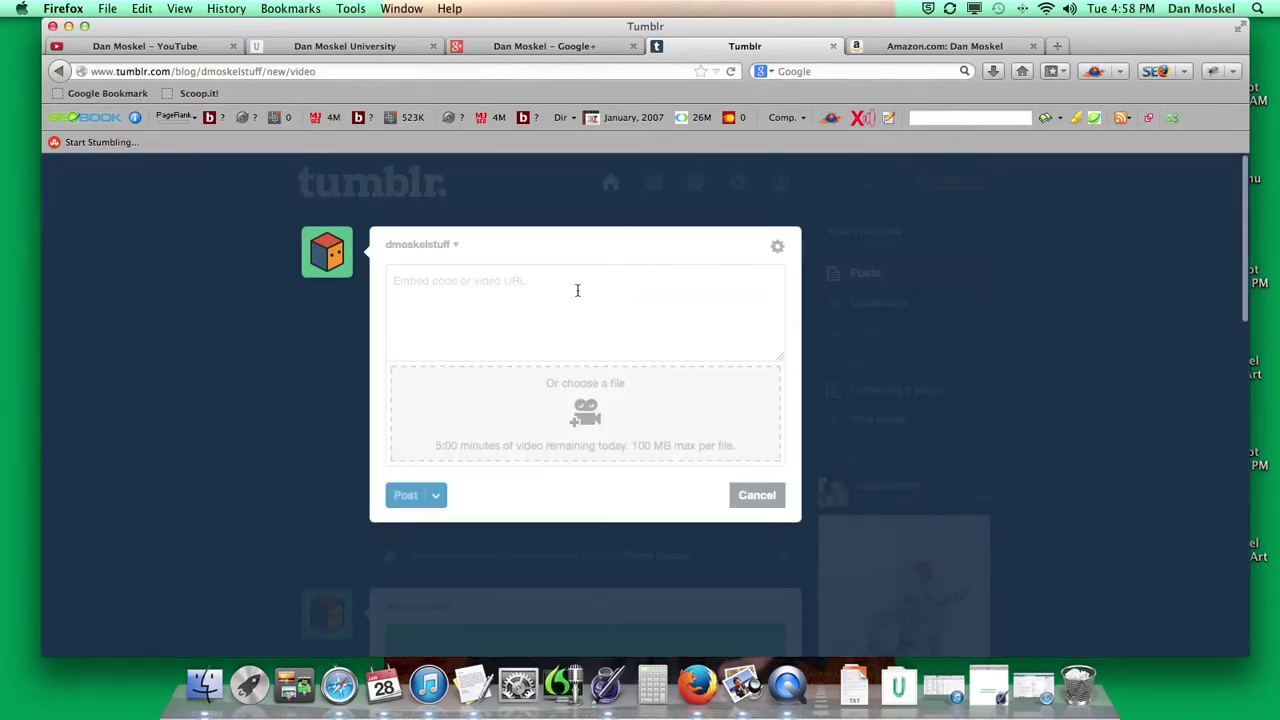
click(577, 290)
key(super+v)
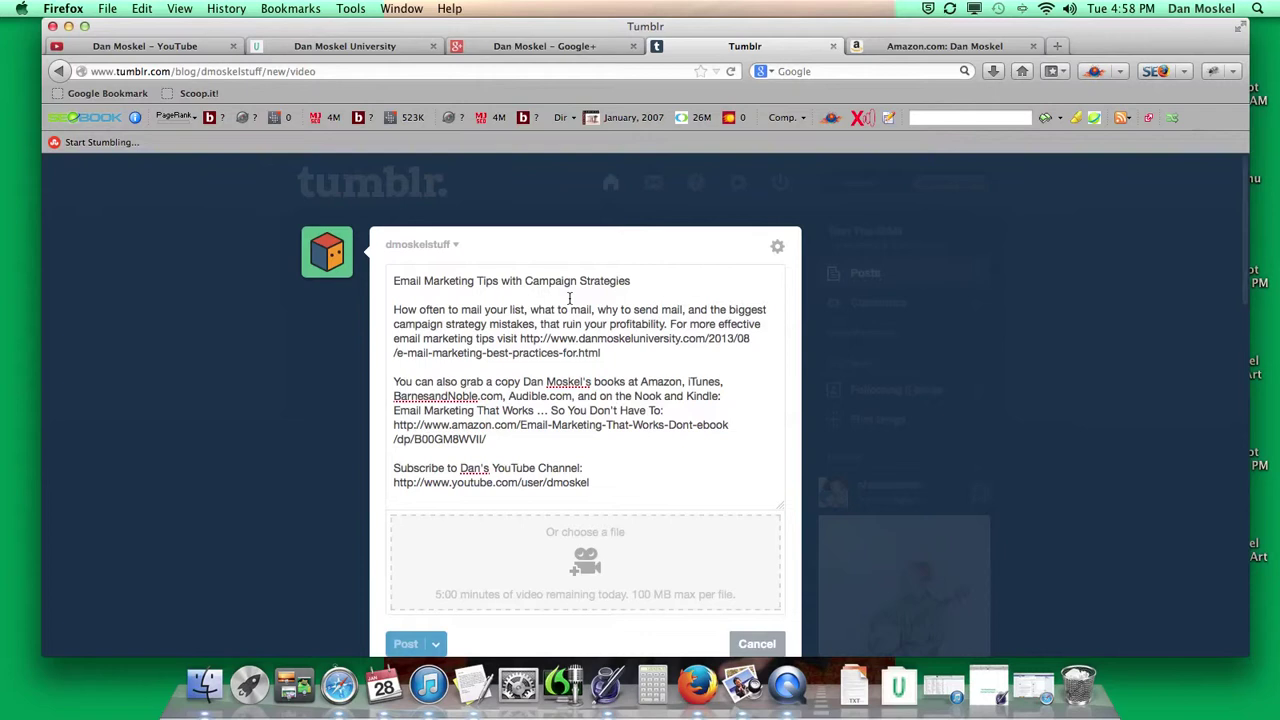
drag(589, 490, 385, 217)
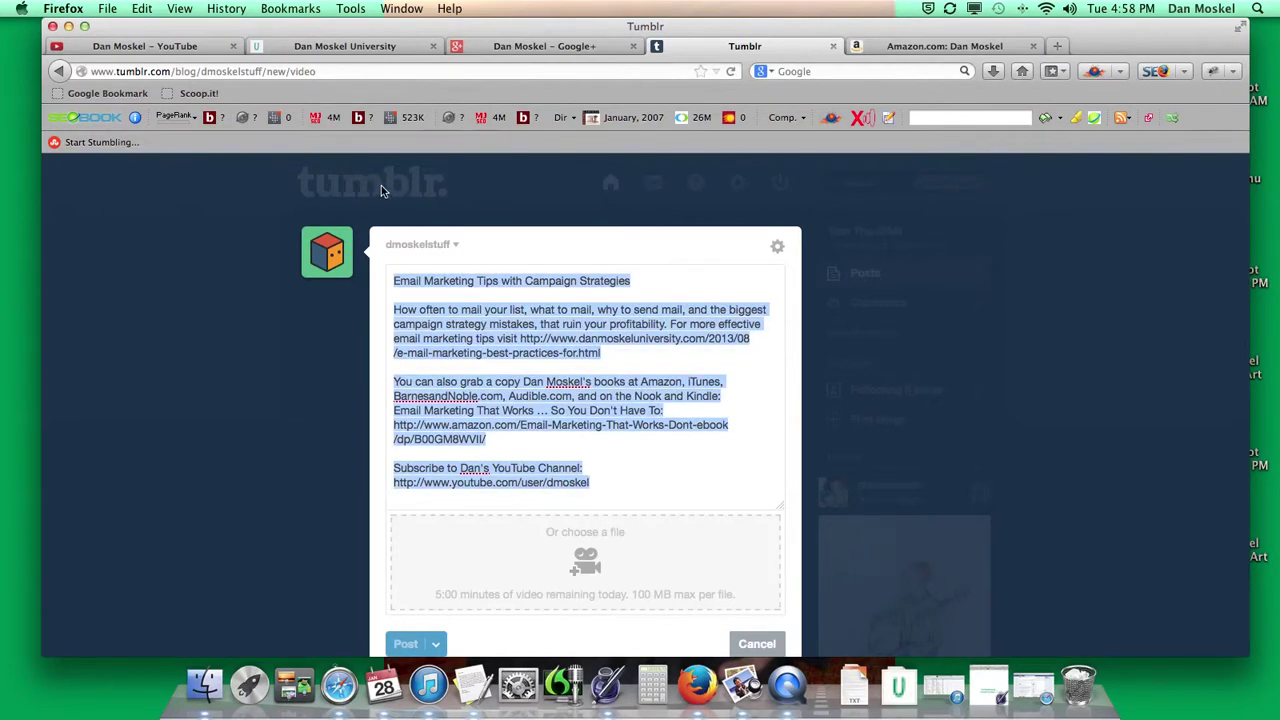
key(BackSpace)
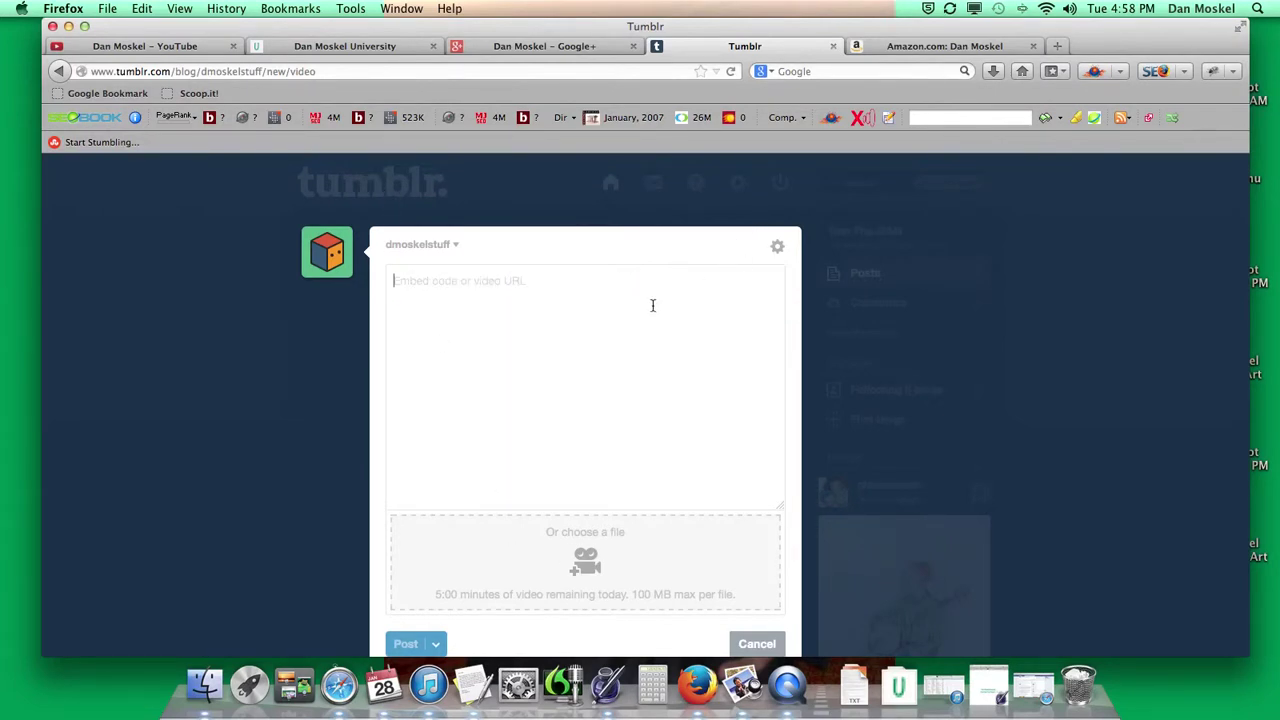
click(757, 640)
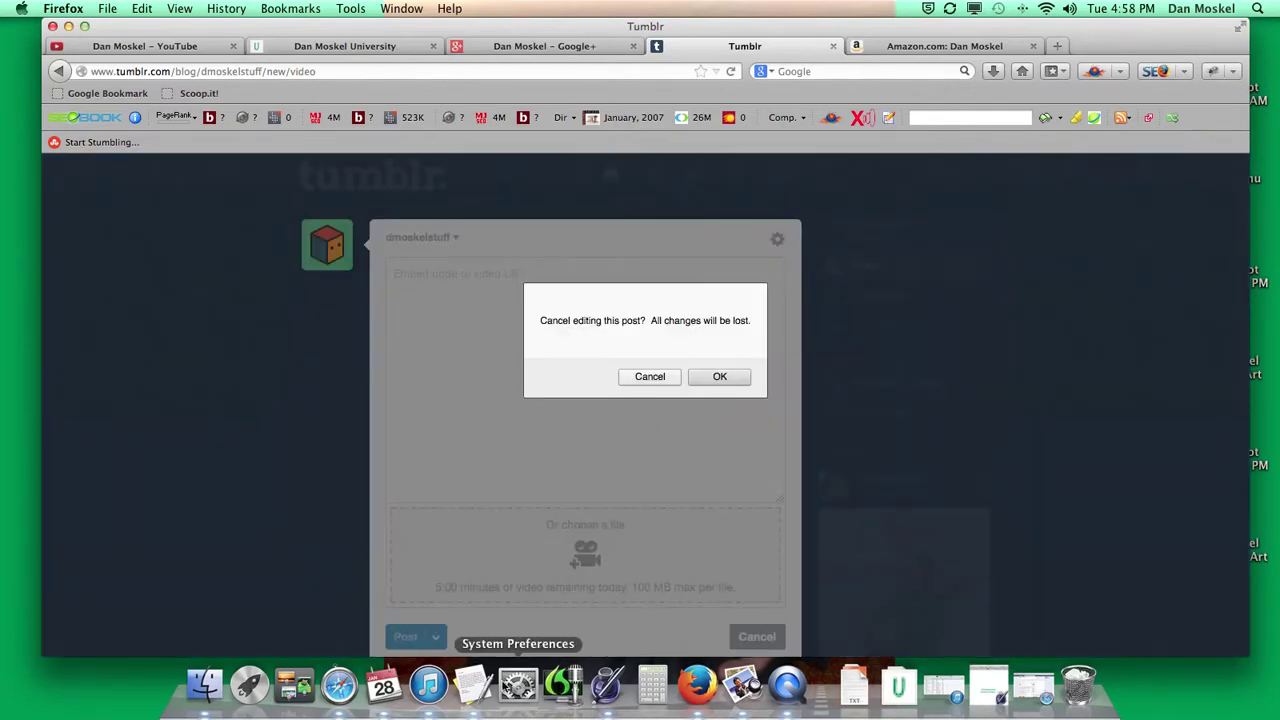
click(715, 380)
Copy the youtu.be link from the notes into a new Tumblr video post's embed field
click(473, 685)
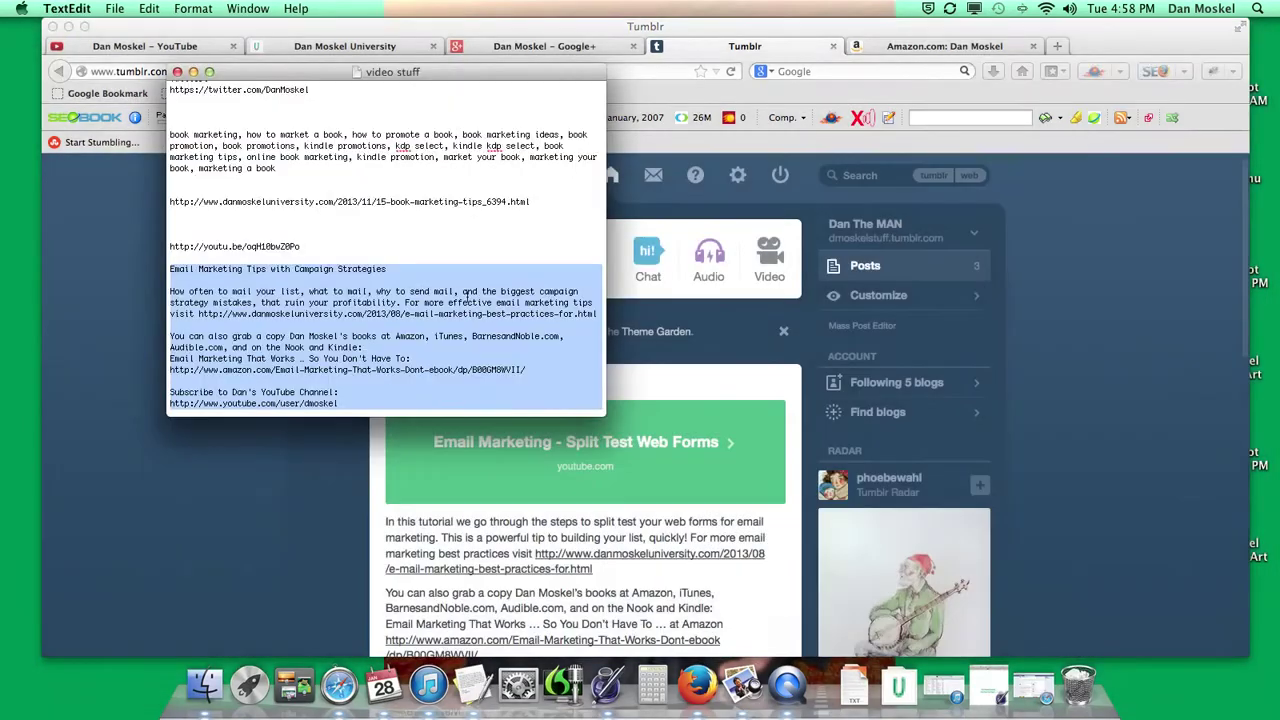
mouse_move(310, 248)
mouse_down()
mouse_move(172, 240)
mouse_move(300, 247)
mouse_up()
key(super+c)
click(195, 245)
right_click(288, 248)
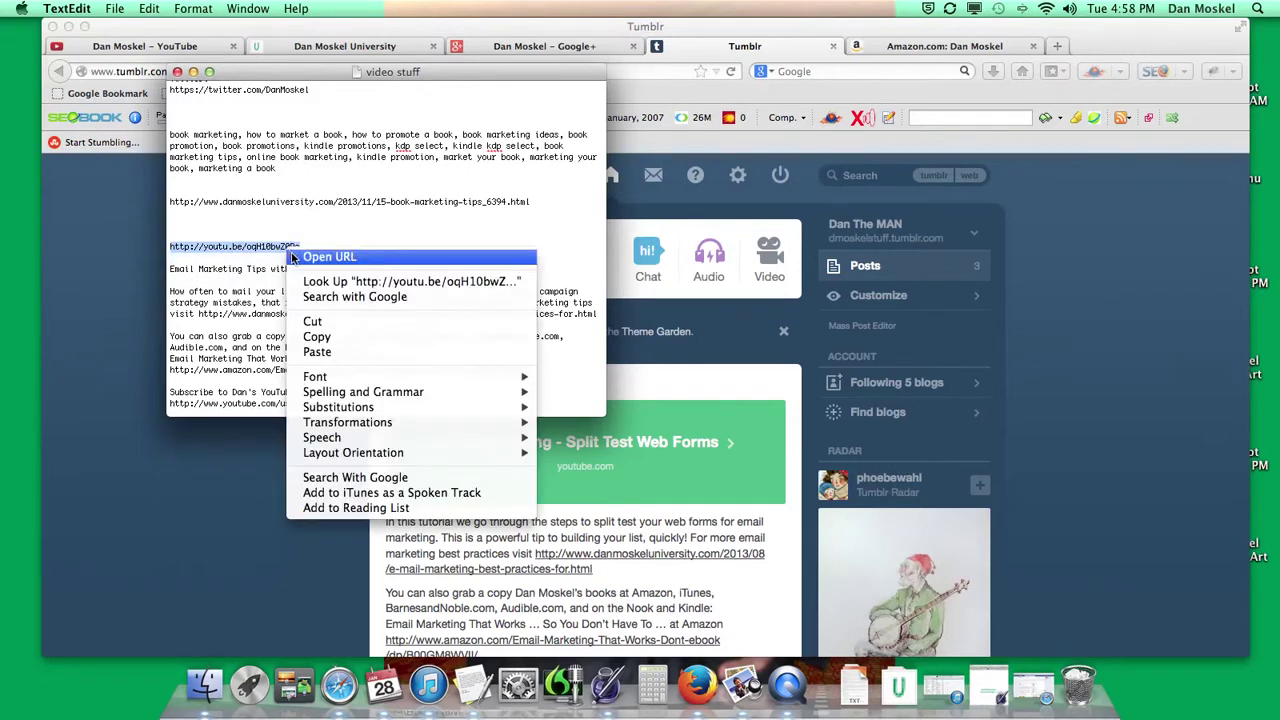
click(318, 336)
click(447, 386)
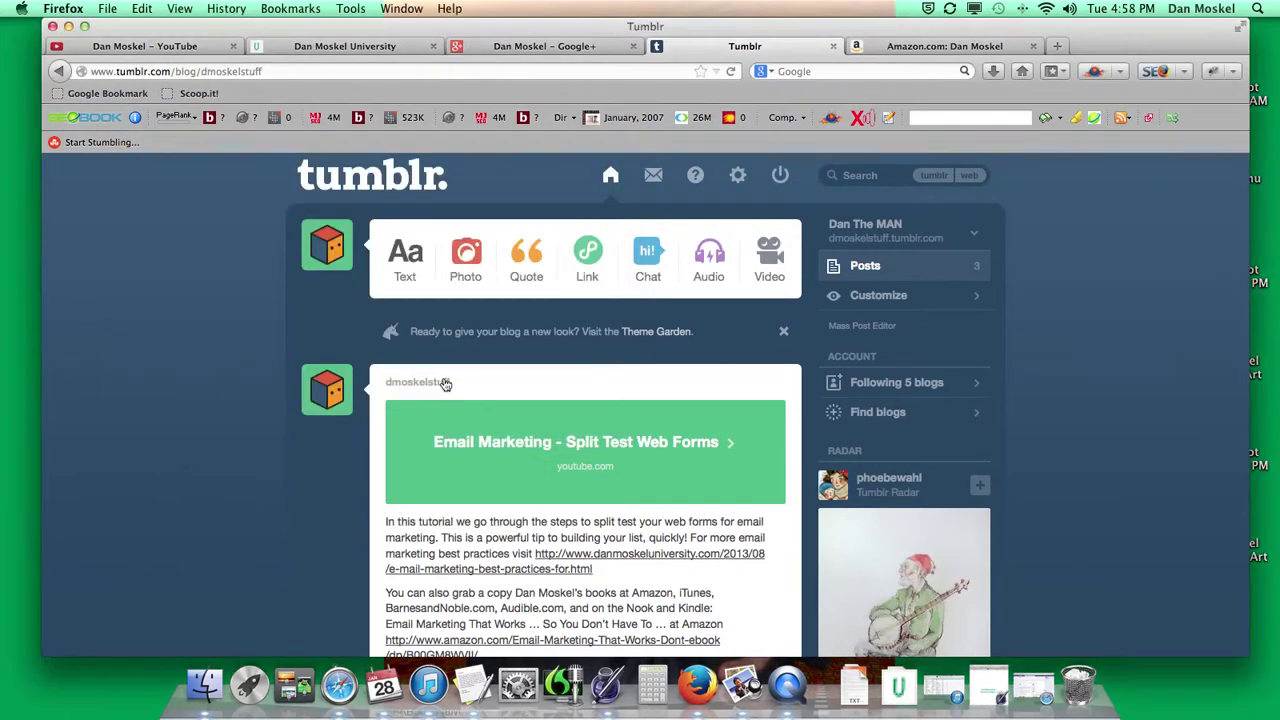
click(781, 258)
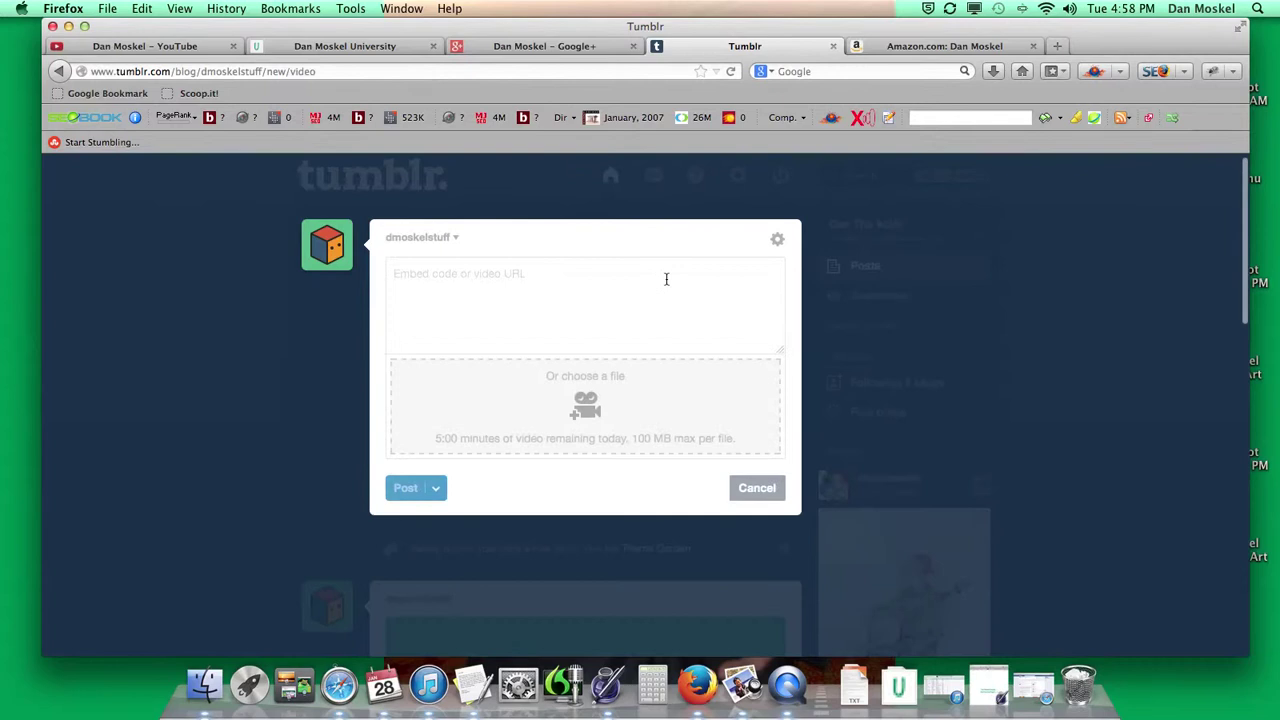
key(super+v)
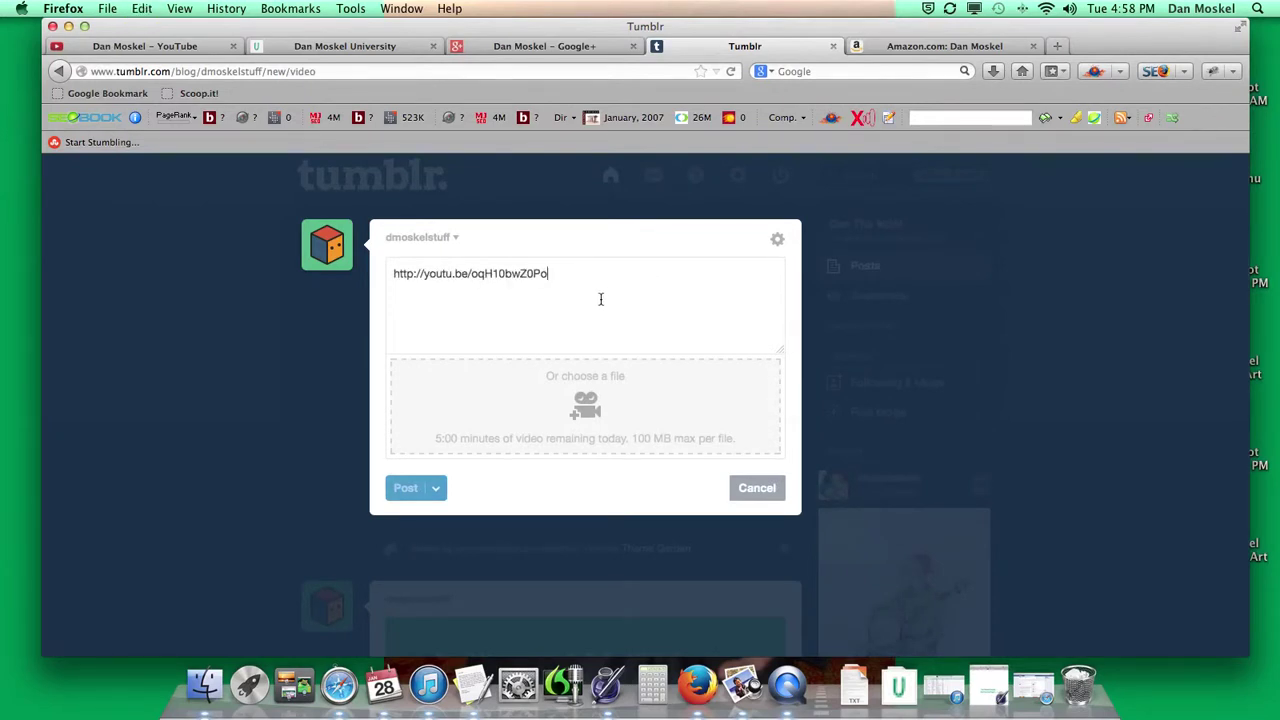
Check the video notes document, then return to the Tumblr video post draft
scroll(612, 338, down, 3)
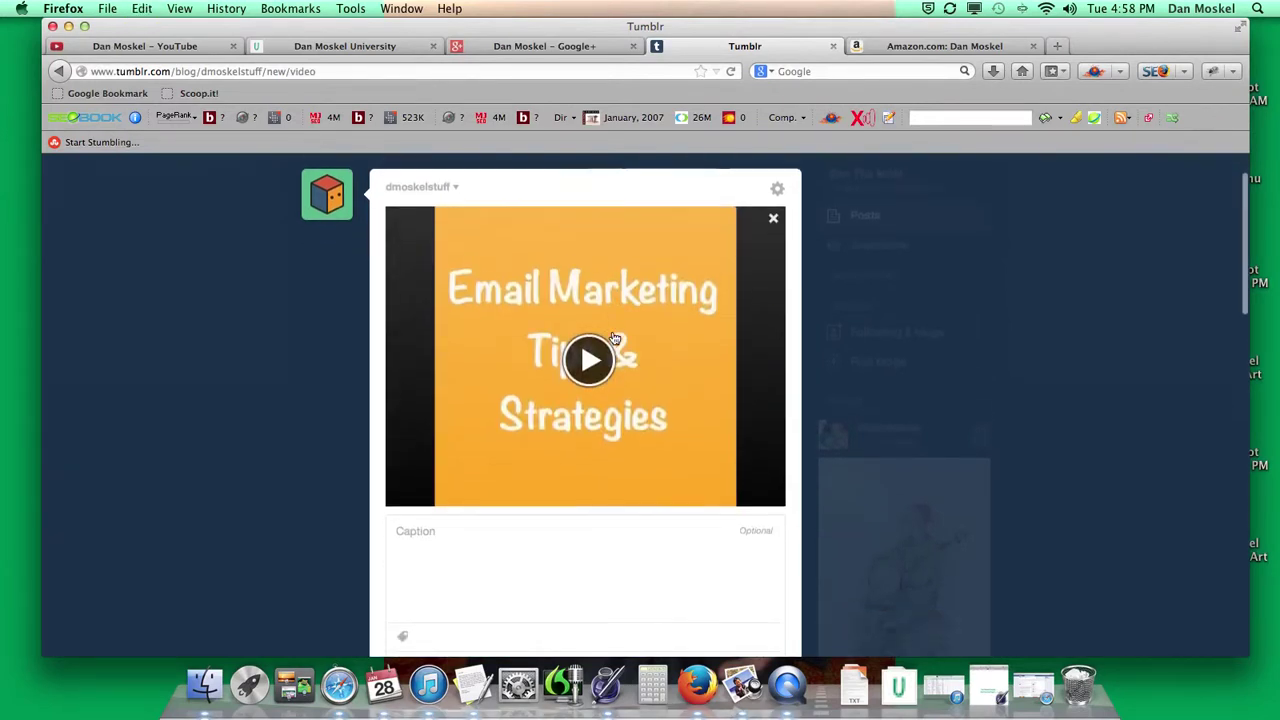
click(473, 685)
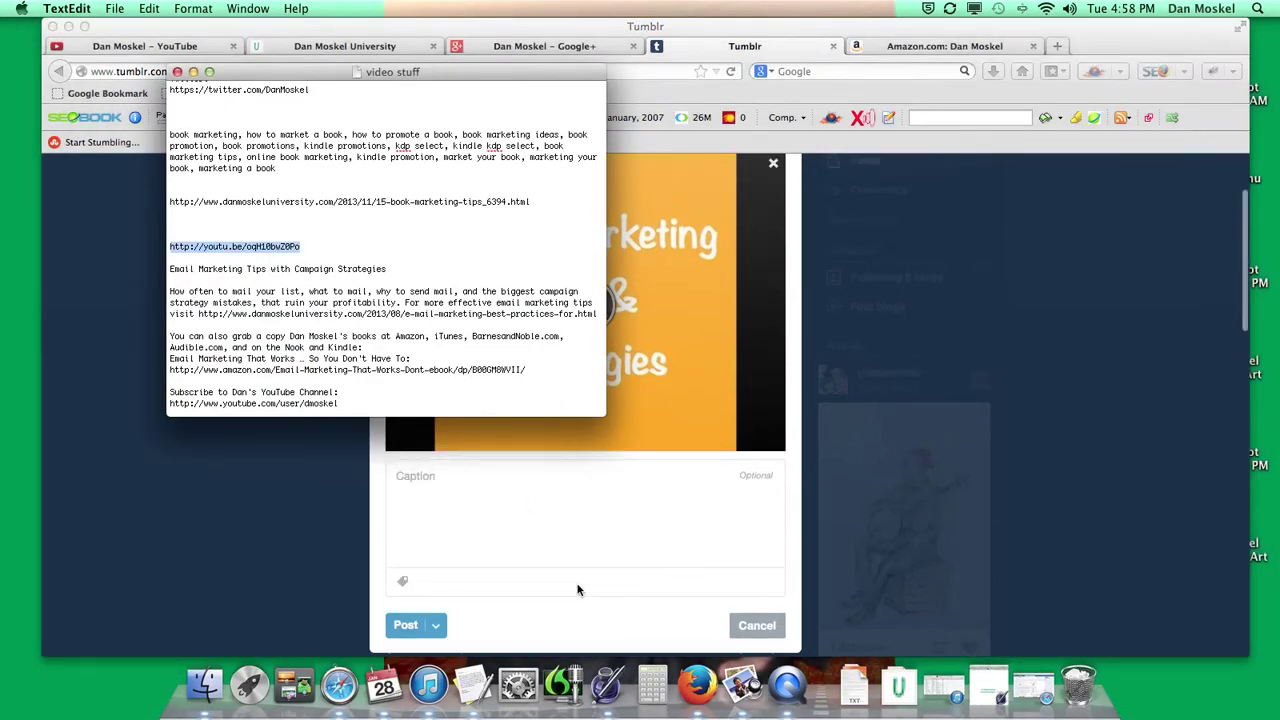
scroll(578, 600, up, 3)
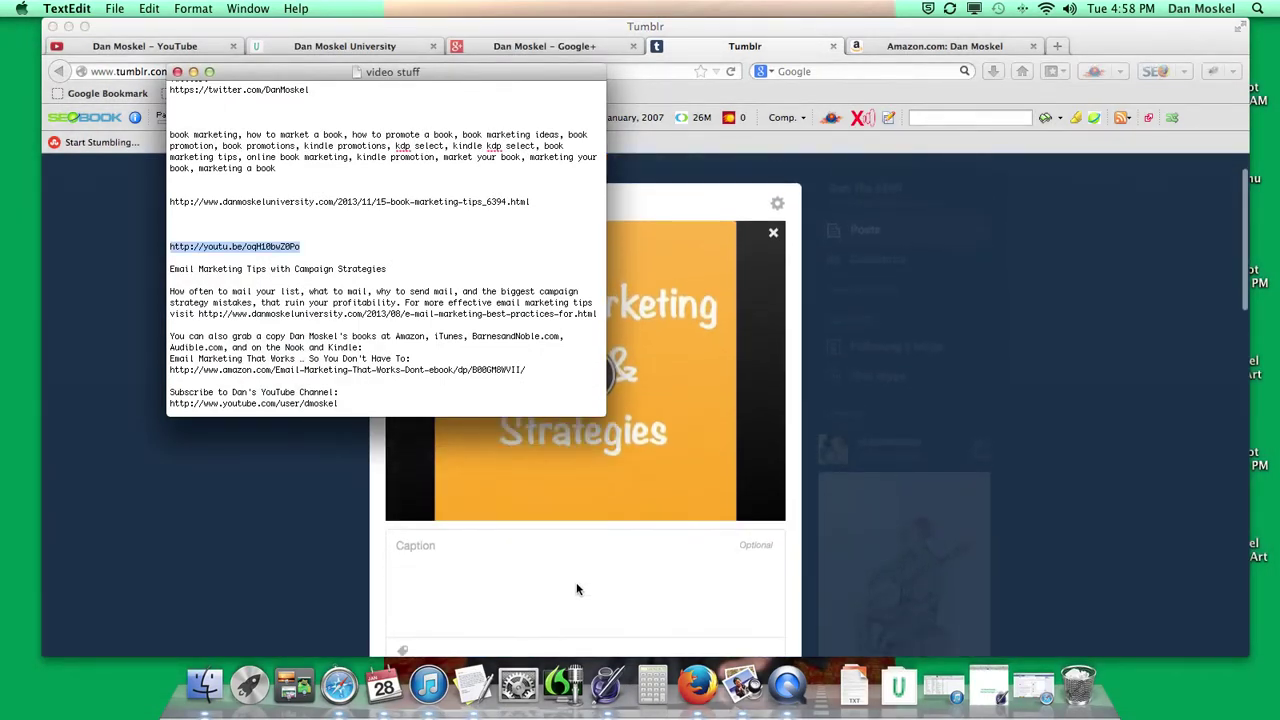
scroll(576, 588, down, 3)
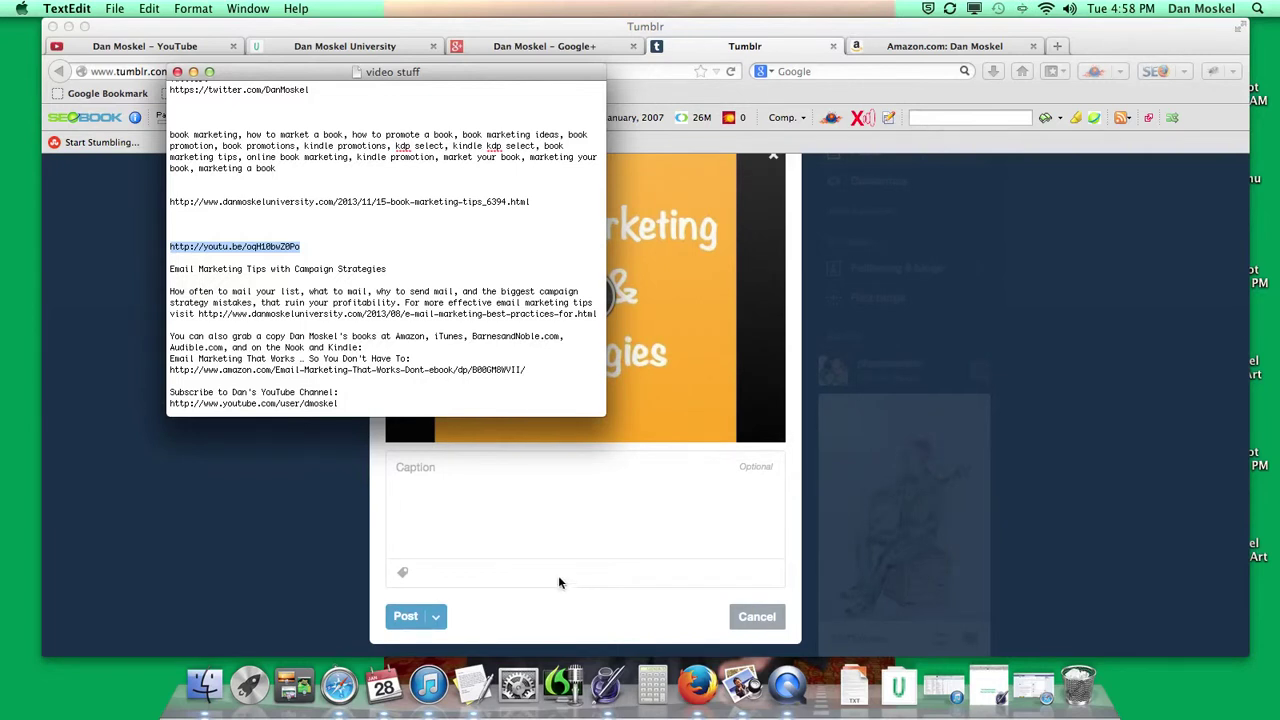
click(490, 584)
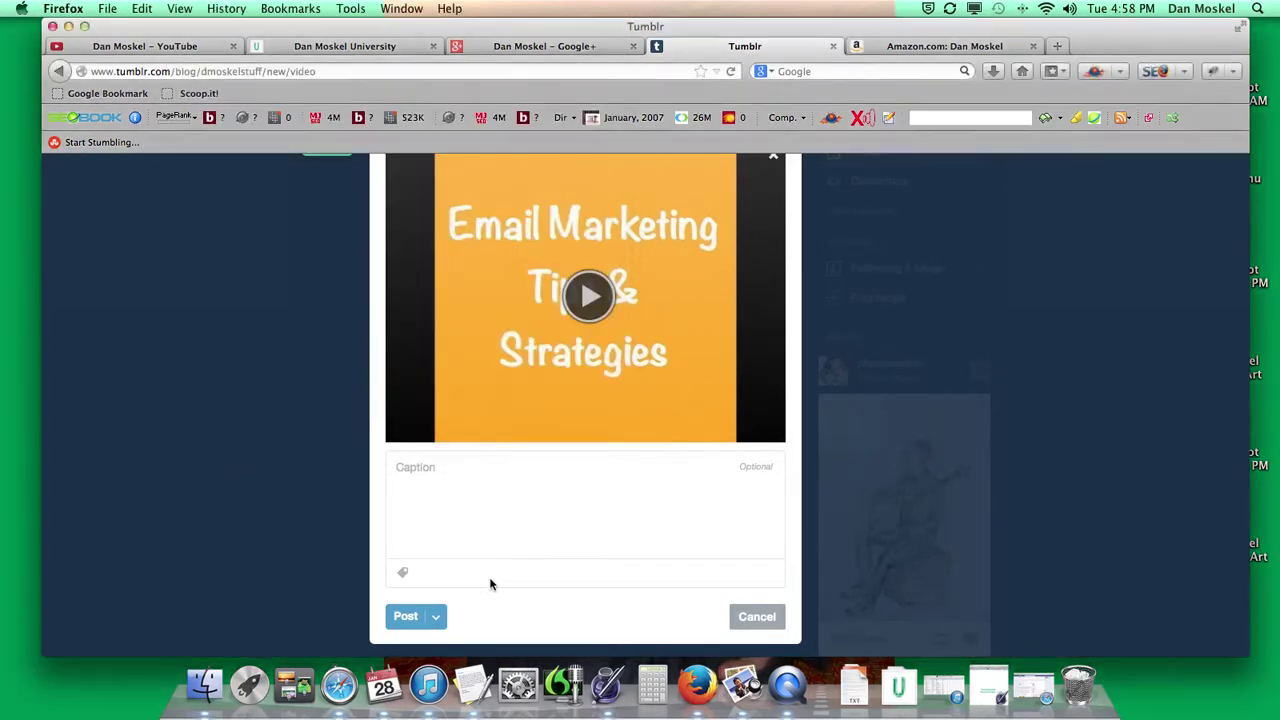
Publish the Email Marketing video post to the Tumblr blog and refresh to see it
click(407, 619)
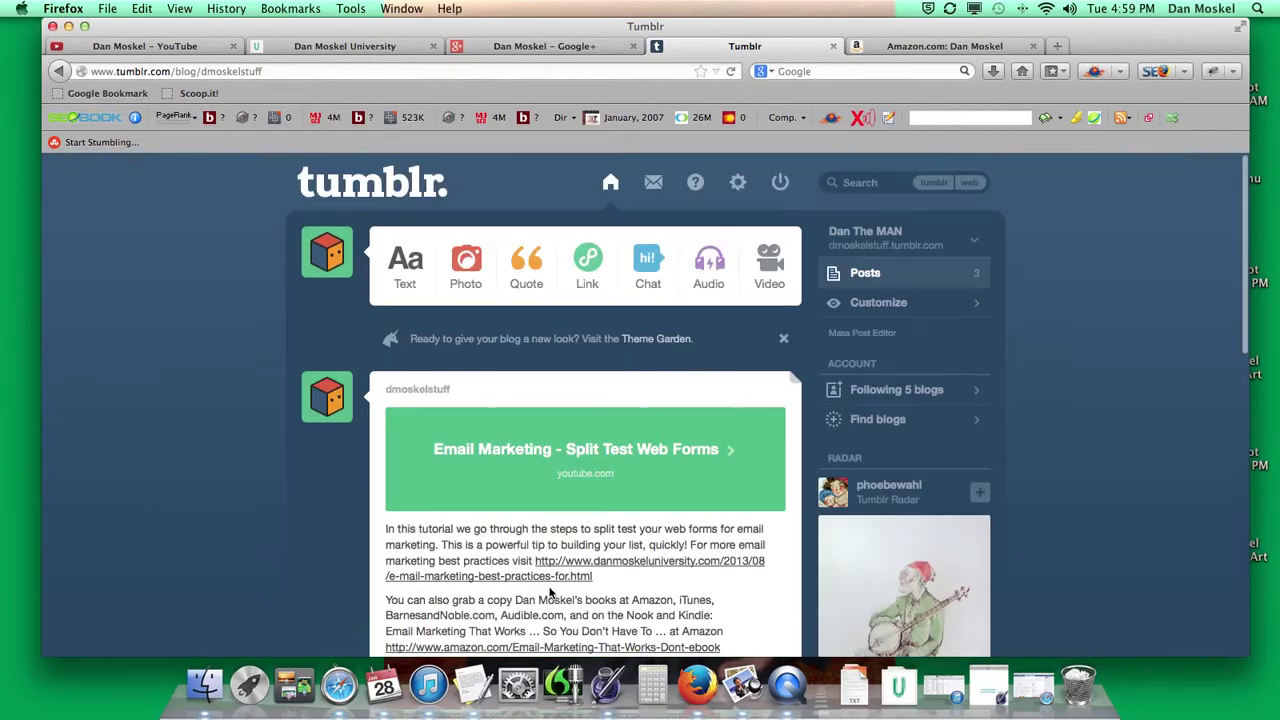
scroll(550, 590, down, 1)
scroll(548, 593, down, 5)
scroll(548, 593, down, 3)
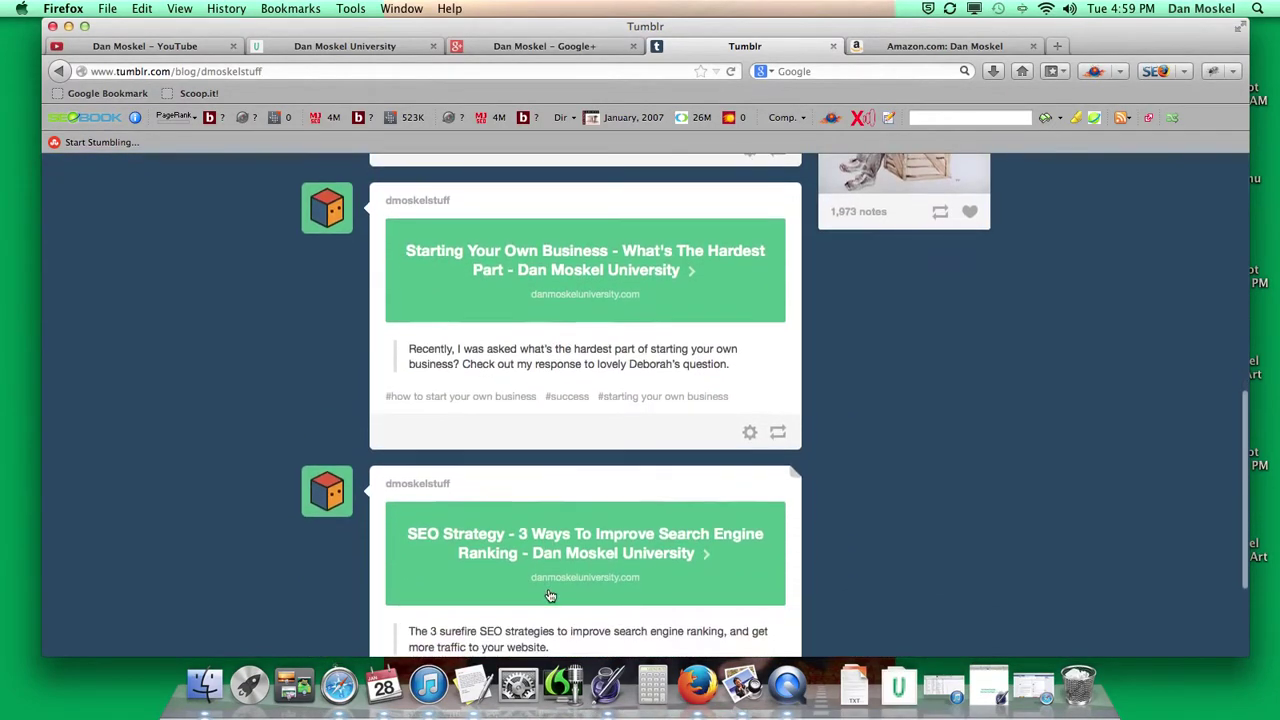
scroll(546, 594, up, 10)
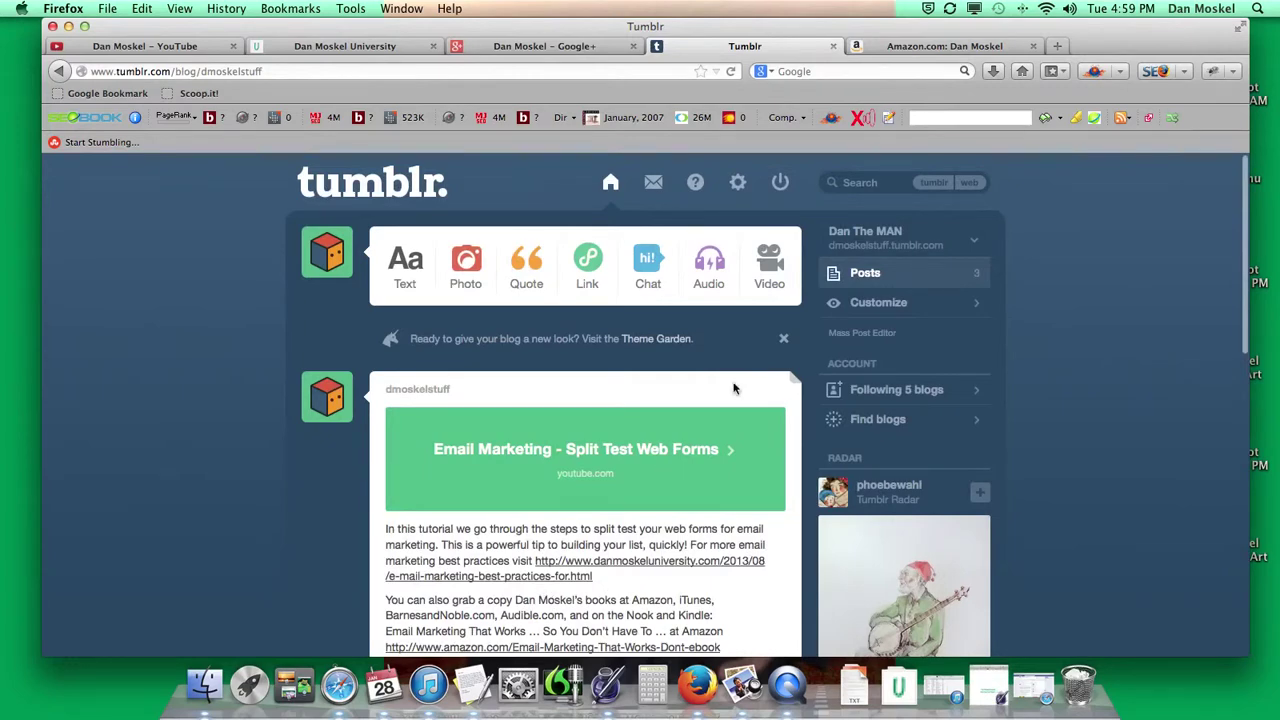
click(775, 275)
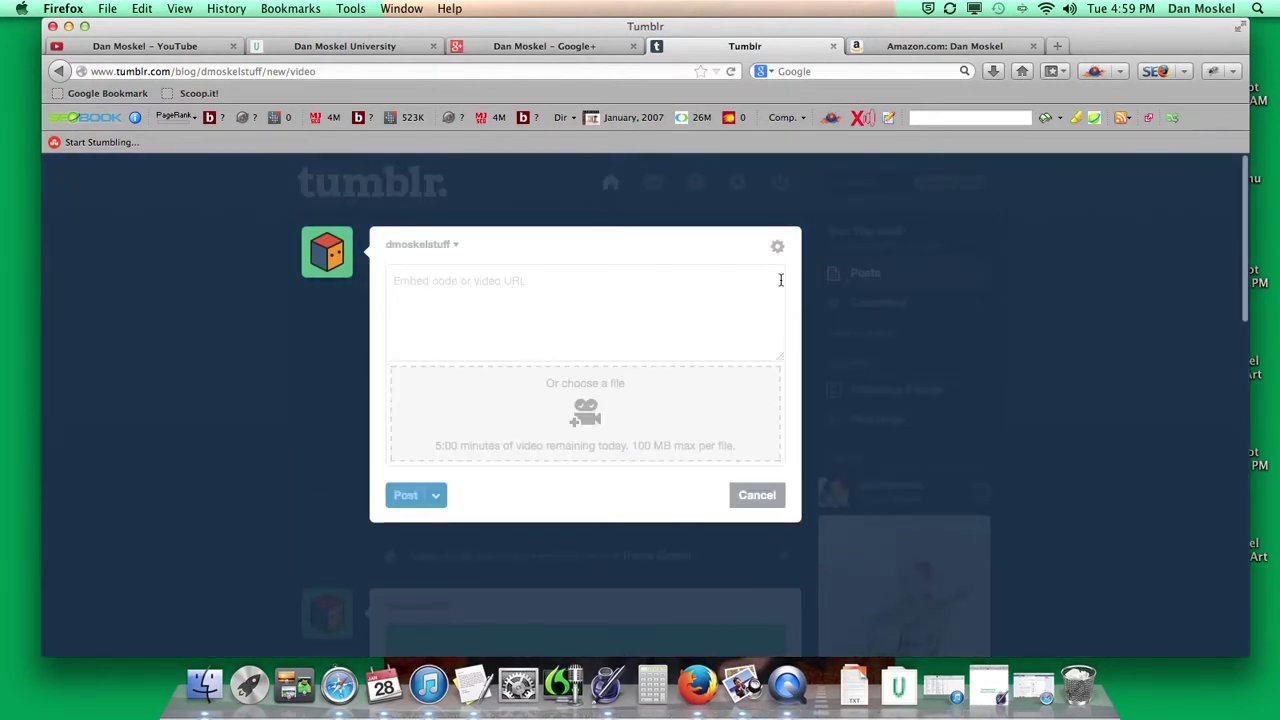
click(762, 500)
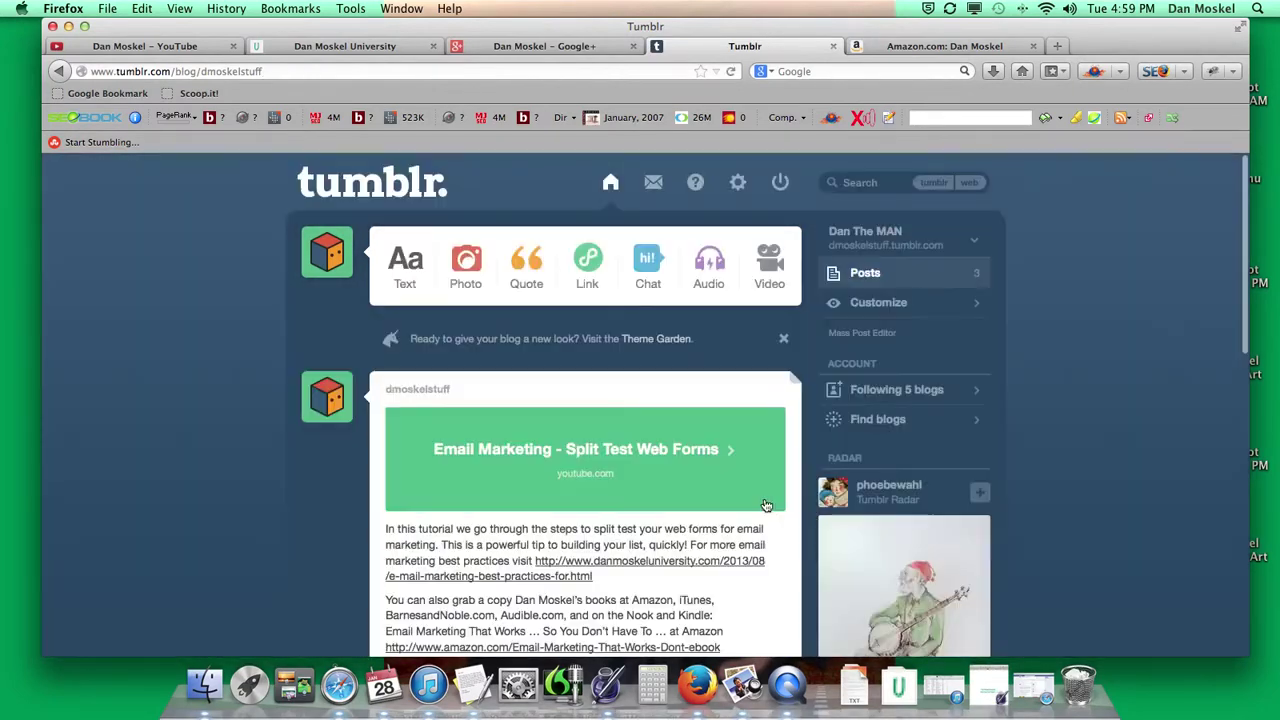
click(866, 275)
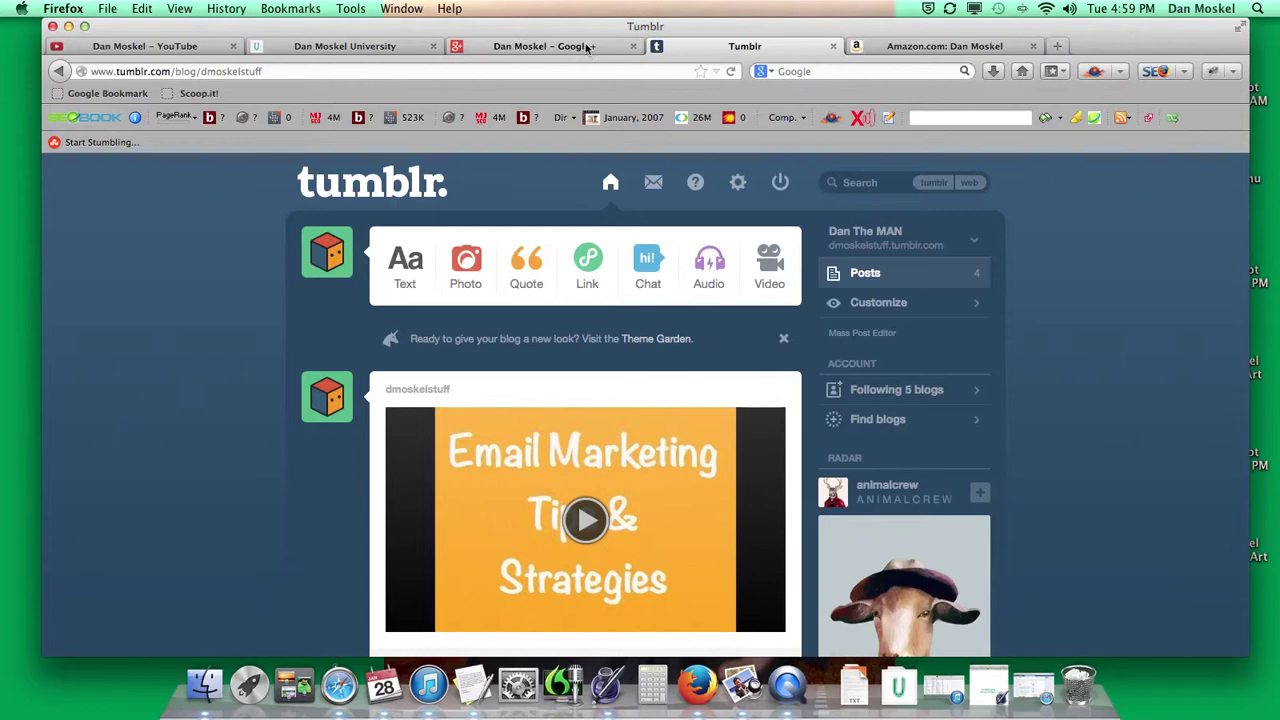
Glance at the Dan Moskel University website and the YouTube channel tab
click(365, 48)
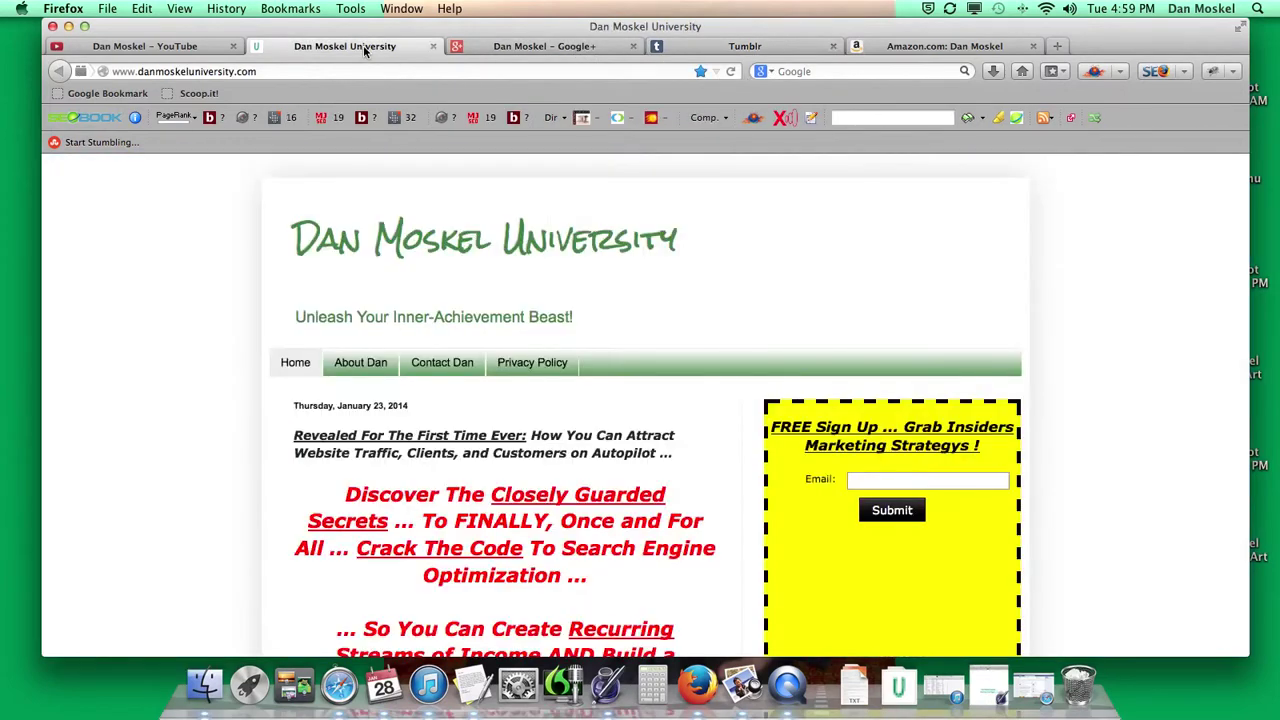
key(ctrl+shift+Tab)
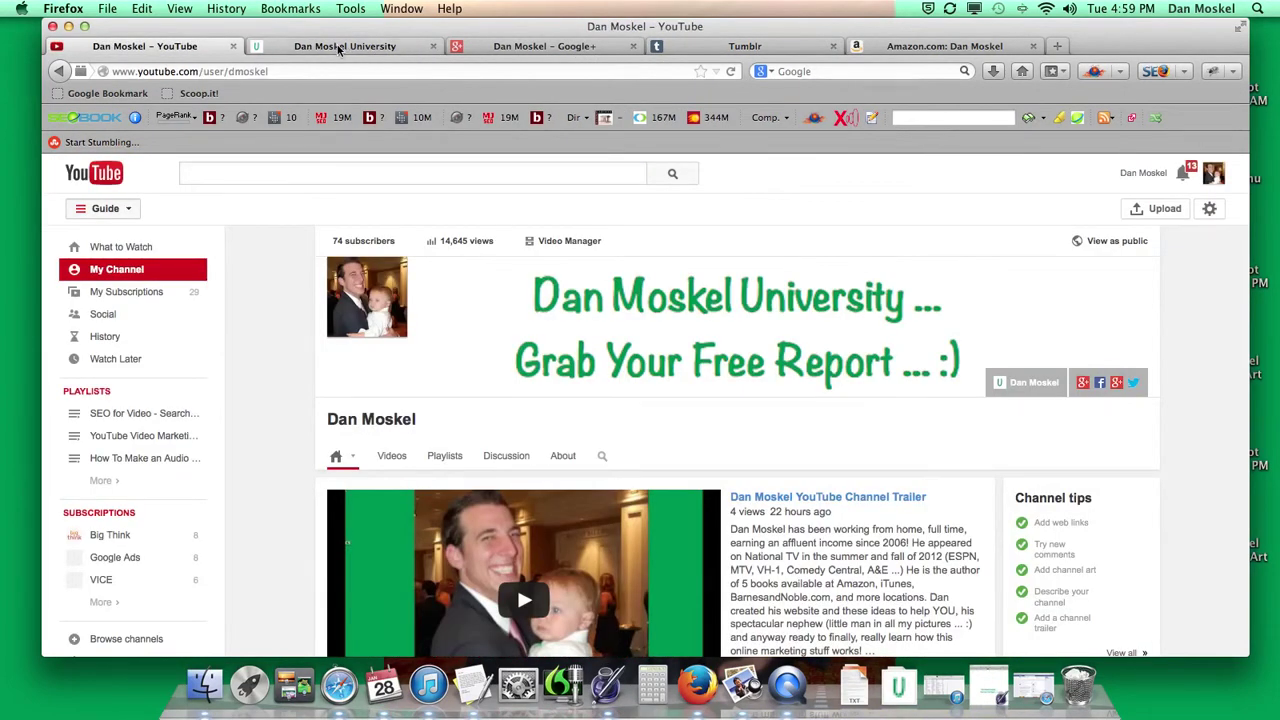
click(342, 48)
Switch from the Google+ page to the personal Google+ profile
click(524, 47)
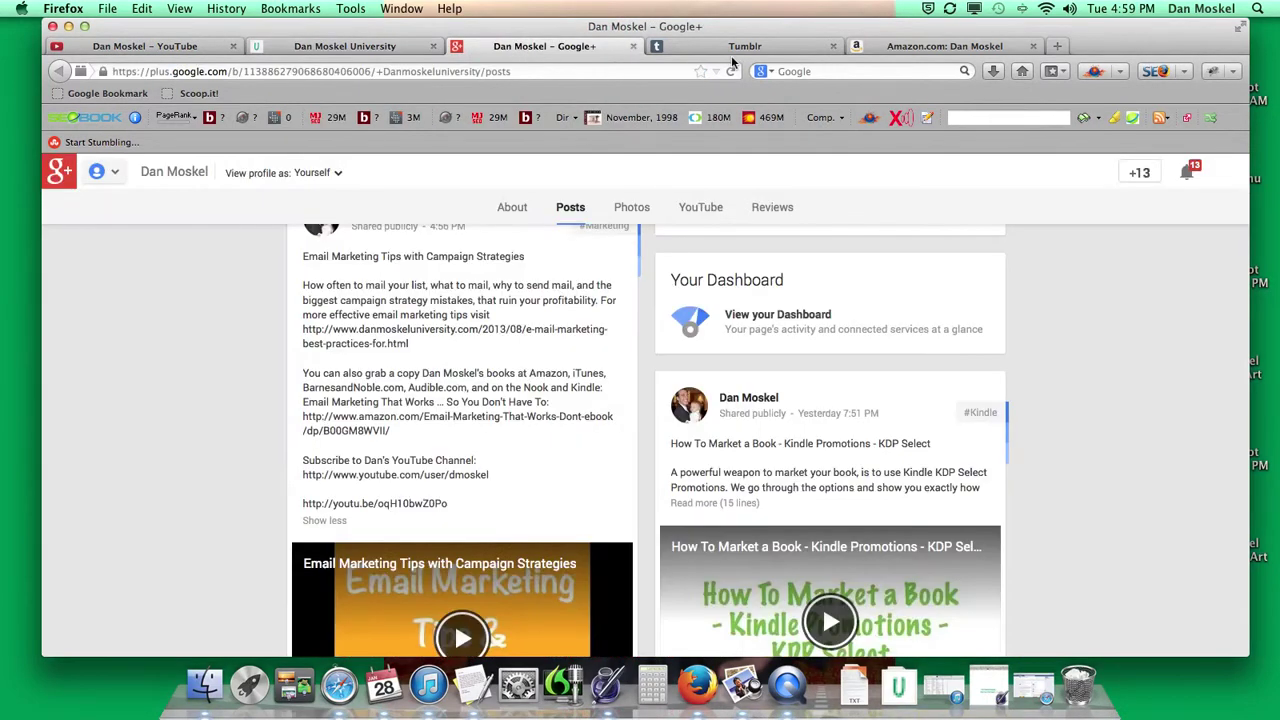
scroll(640, 360, up, 3)
scroll(640, 360, up, 3)
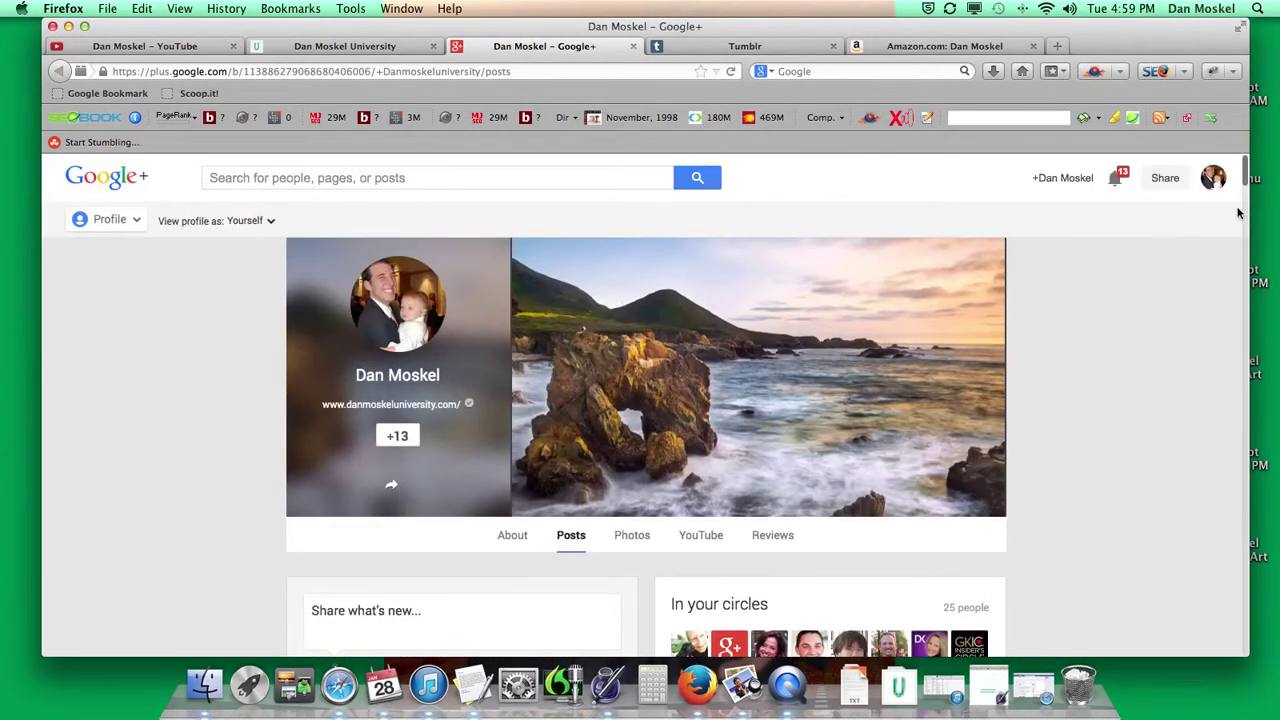
click(1212, 178)
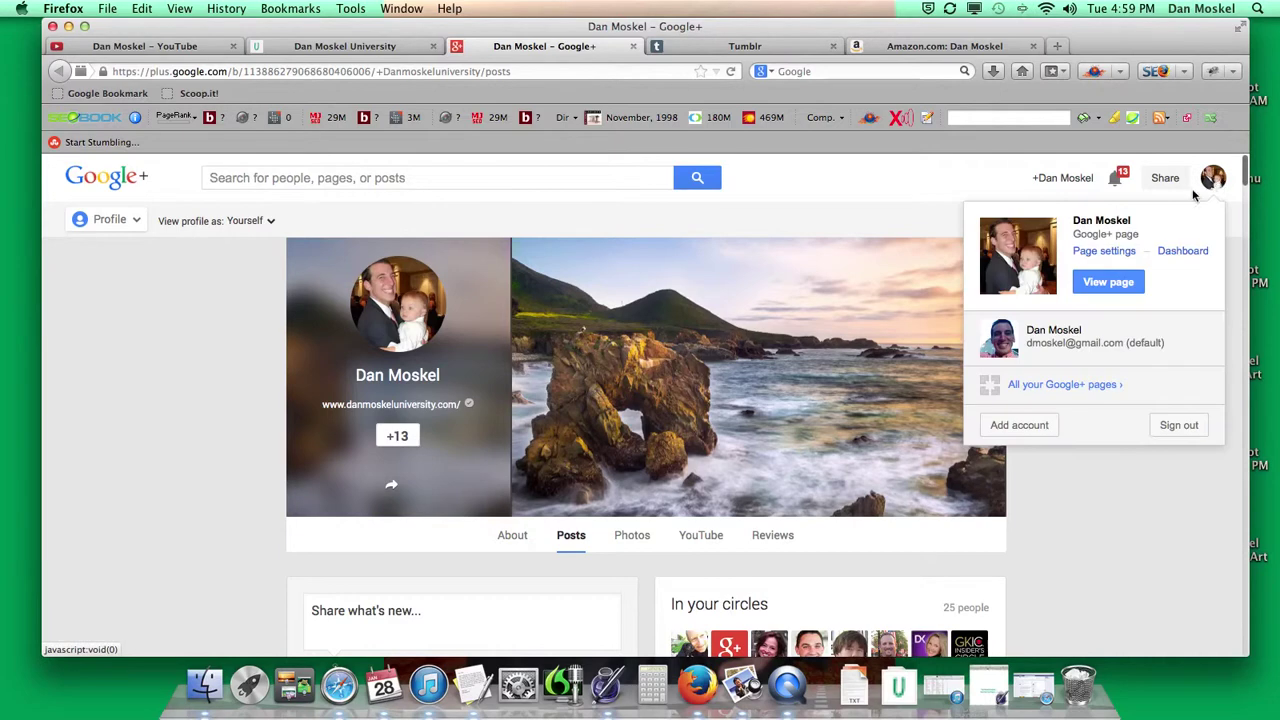
click(1042, 333)
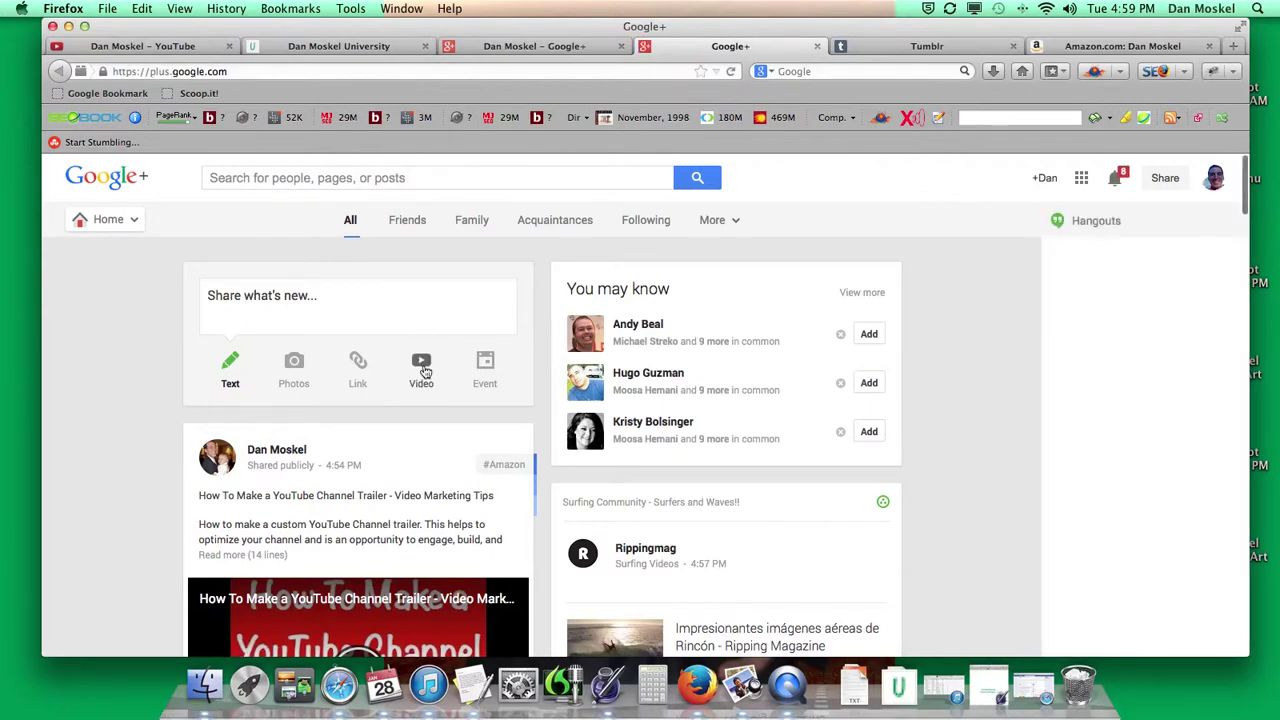
Attach the Email Marketing Tips video from Your YouTube videos to a new post
click(423, 368)
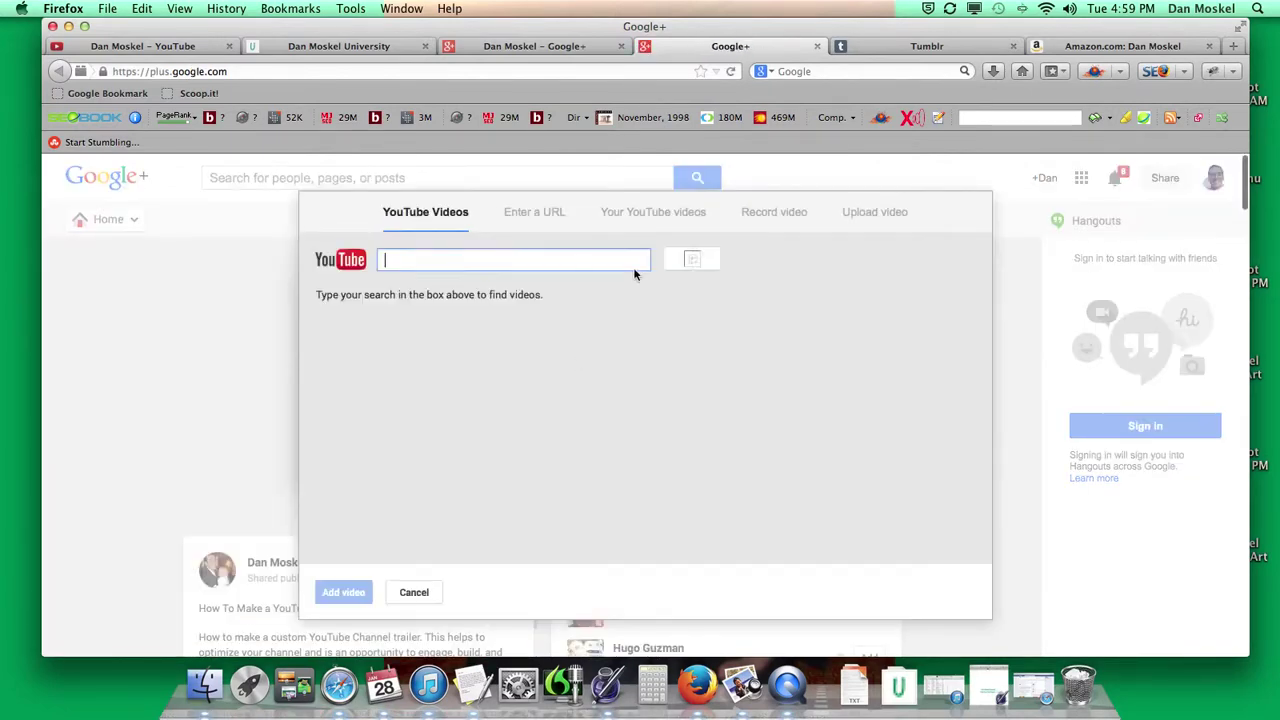
click(654, 218)
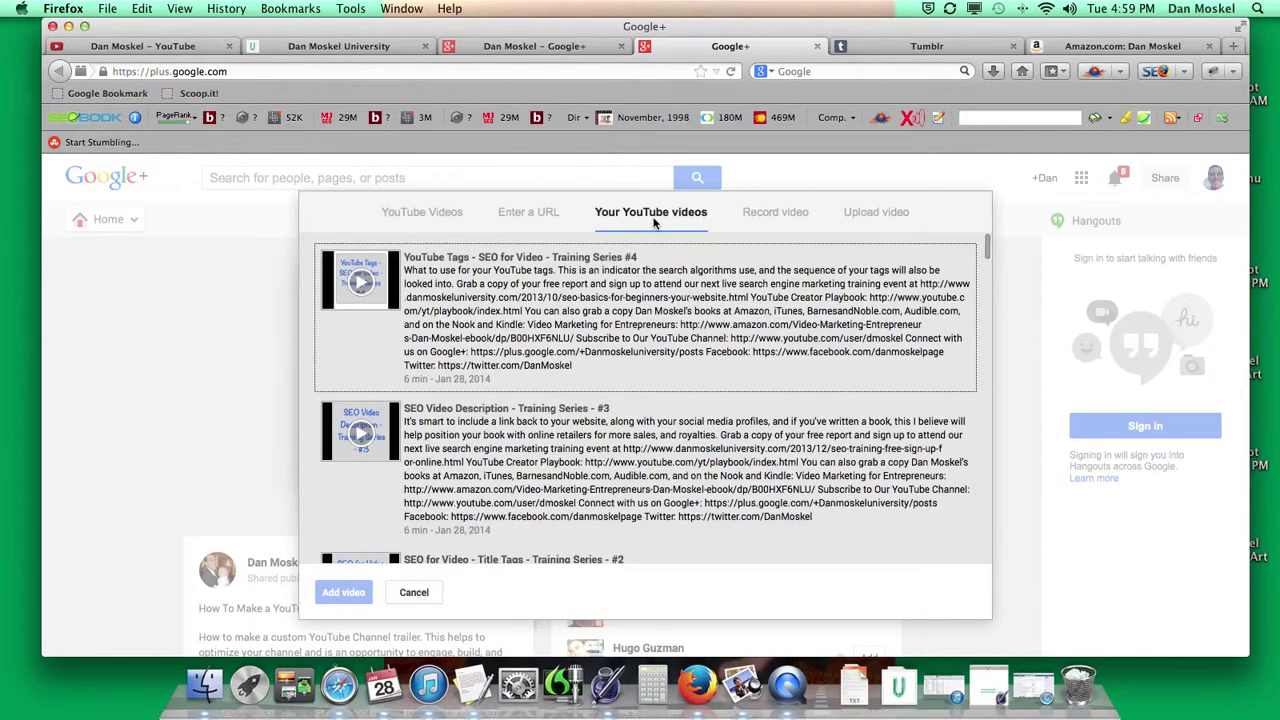
scroll(557, 388, down, 5)
scroll(557, 390, down, 5)
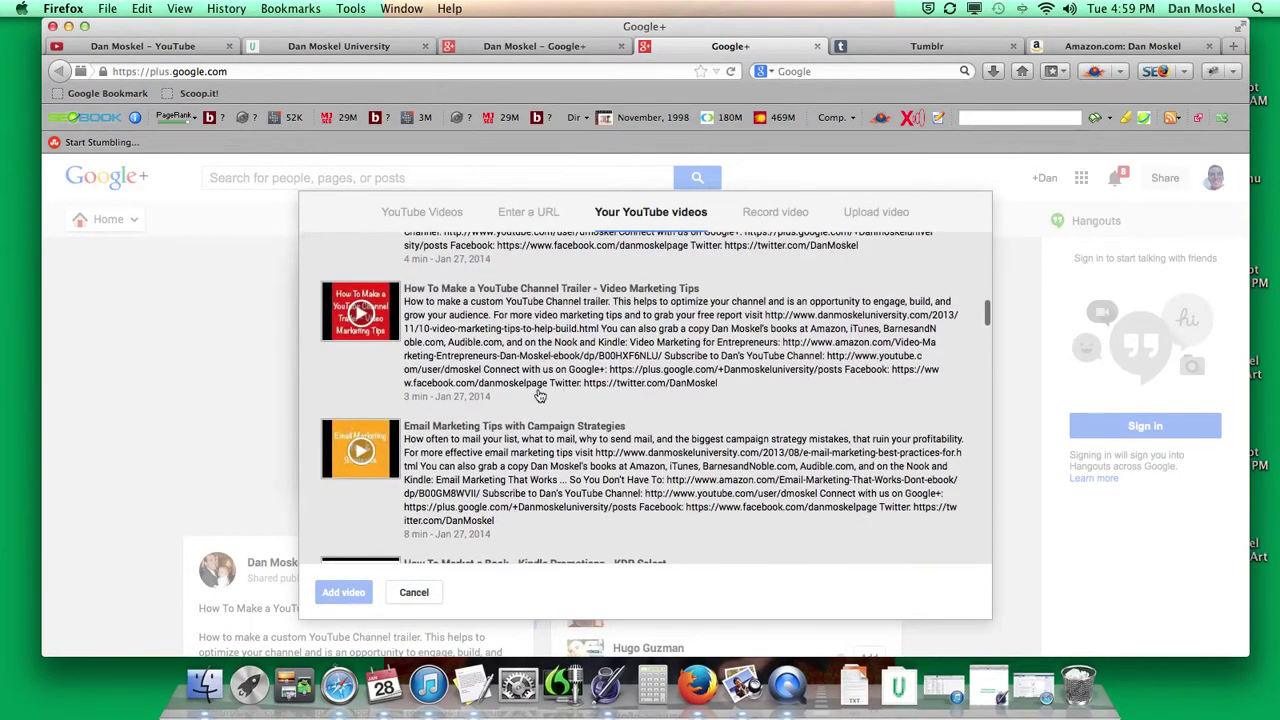
click(497, 462)
click(350, 594)
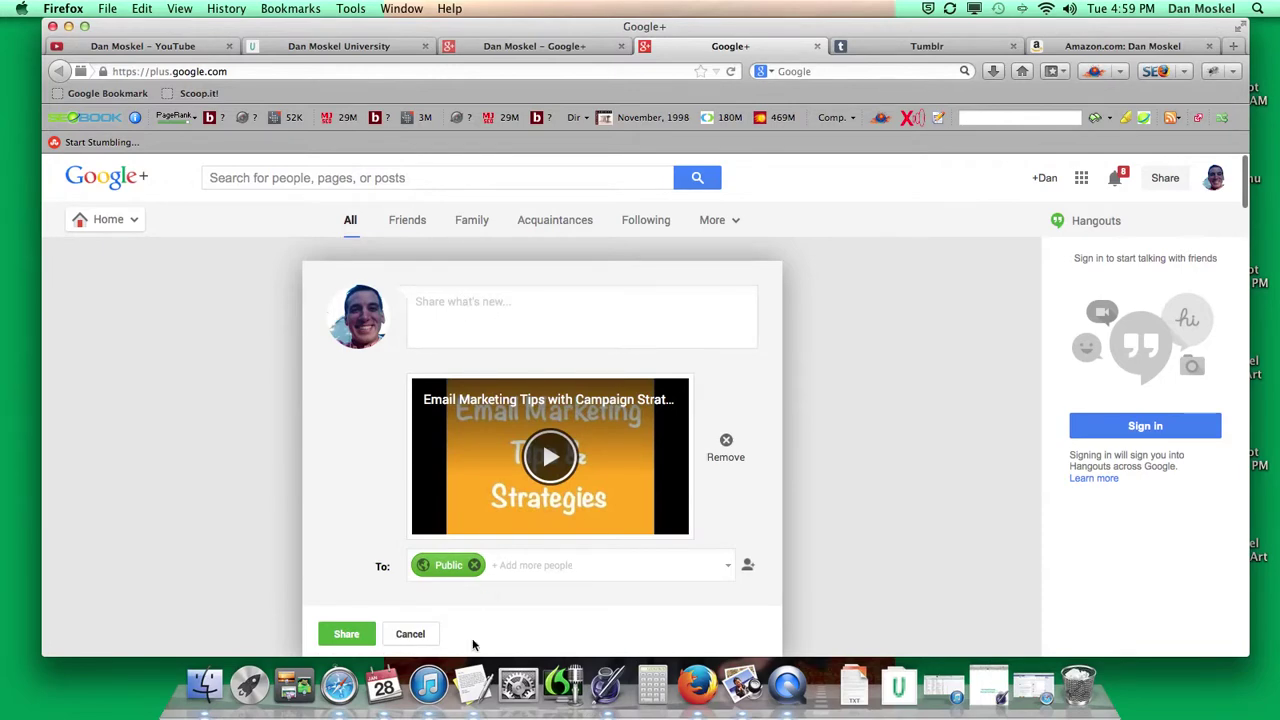
click(473, 685)
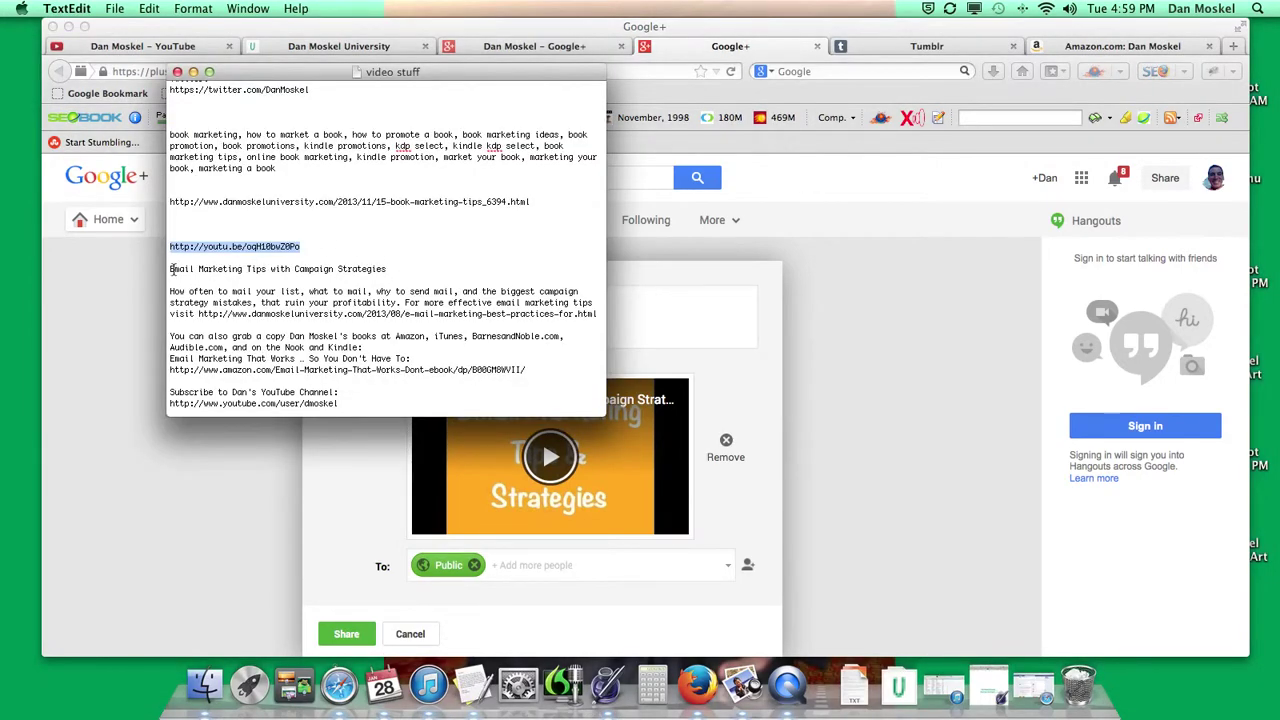
Paste the full video description from the notes into the post and share it publicly
mouse_move(172, 269)
mouse_down()
mouse_move(408, 434)
mouse_move(412, 292)
mouse_up()
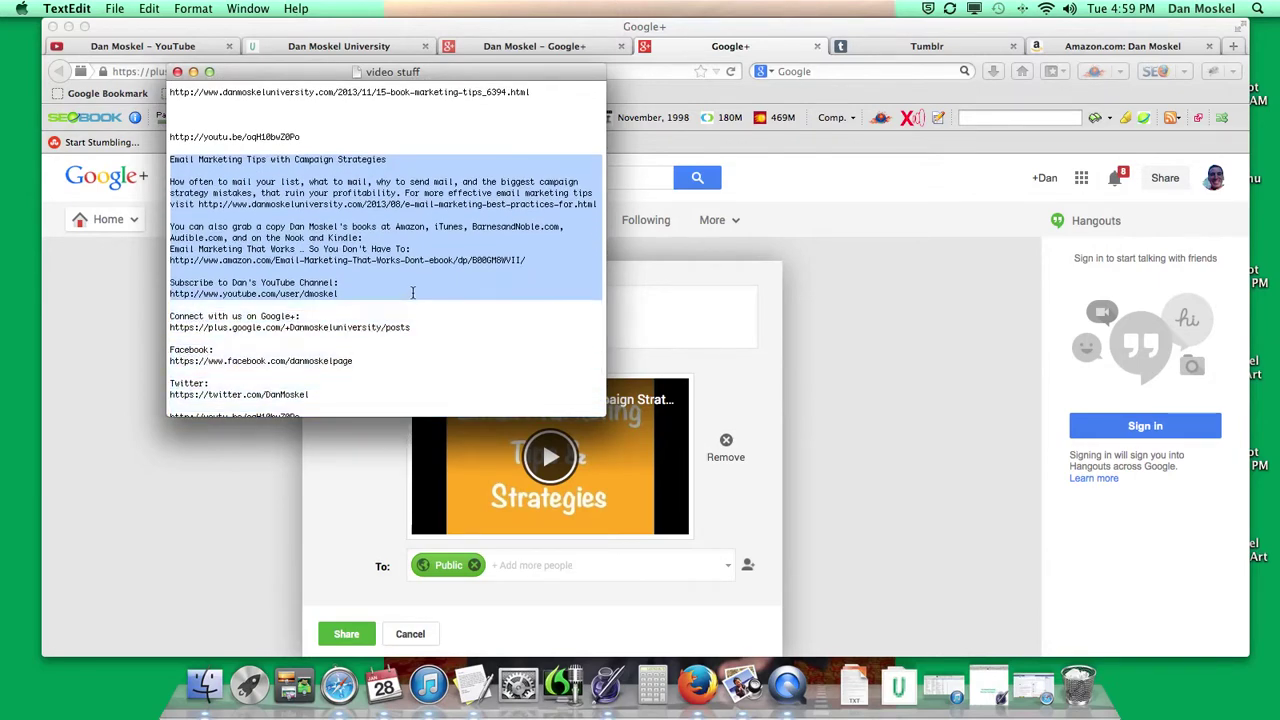
right_click(290, 234)
click(325, 301)
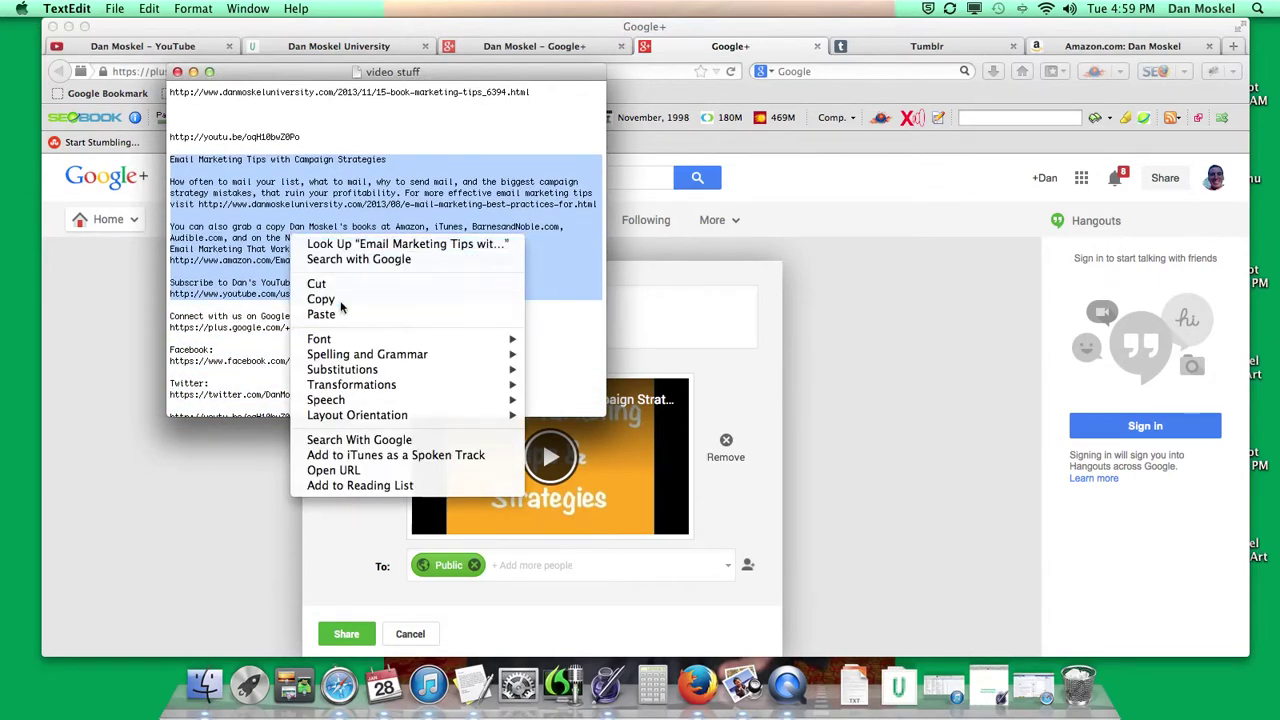
click(670, 317)
key(super+v)
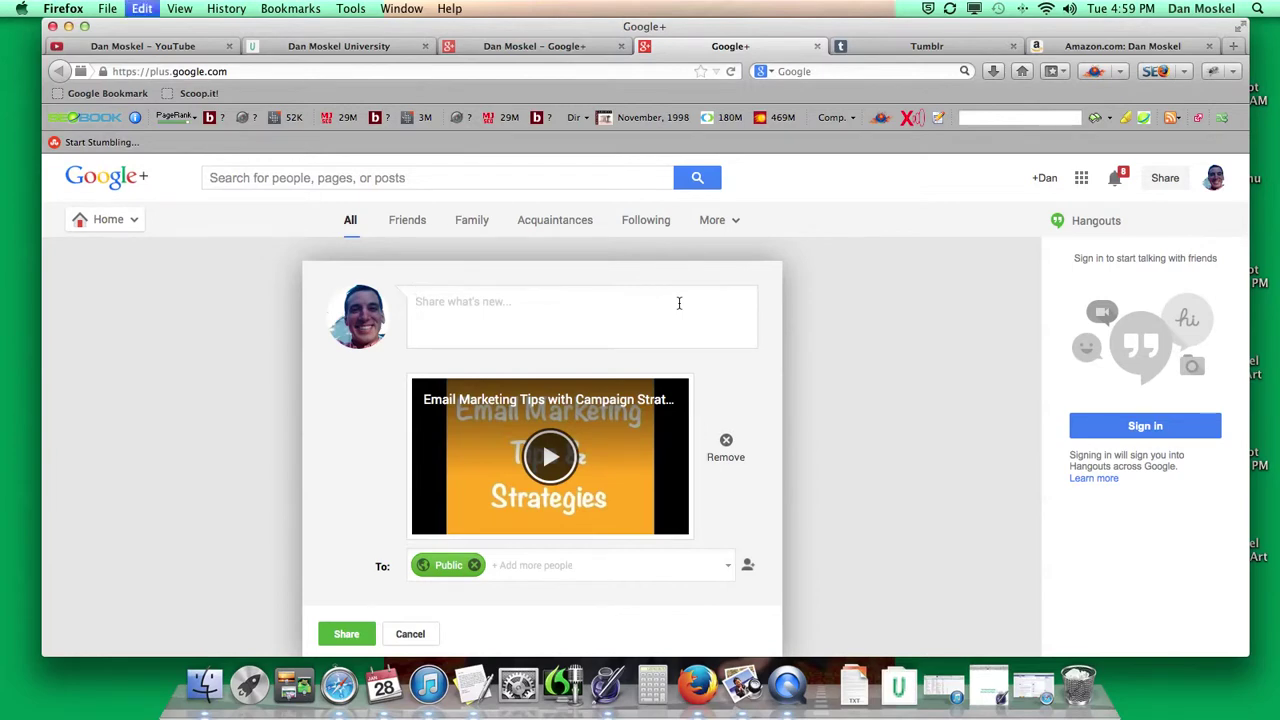
scroll(450, 480, down, 3)
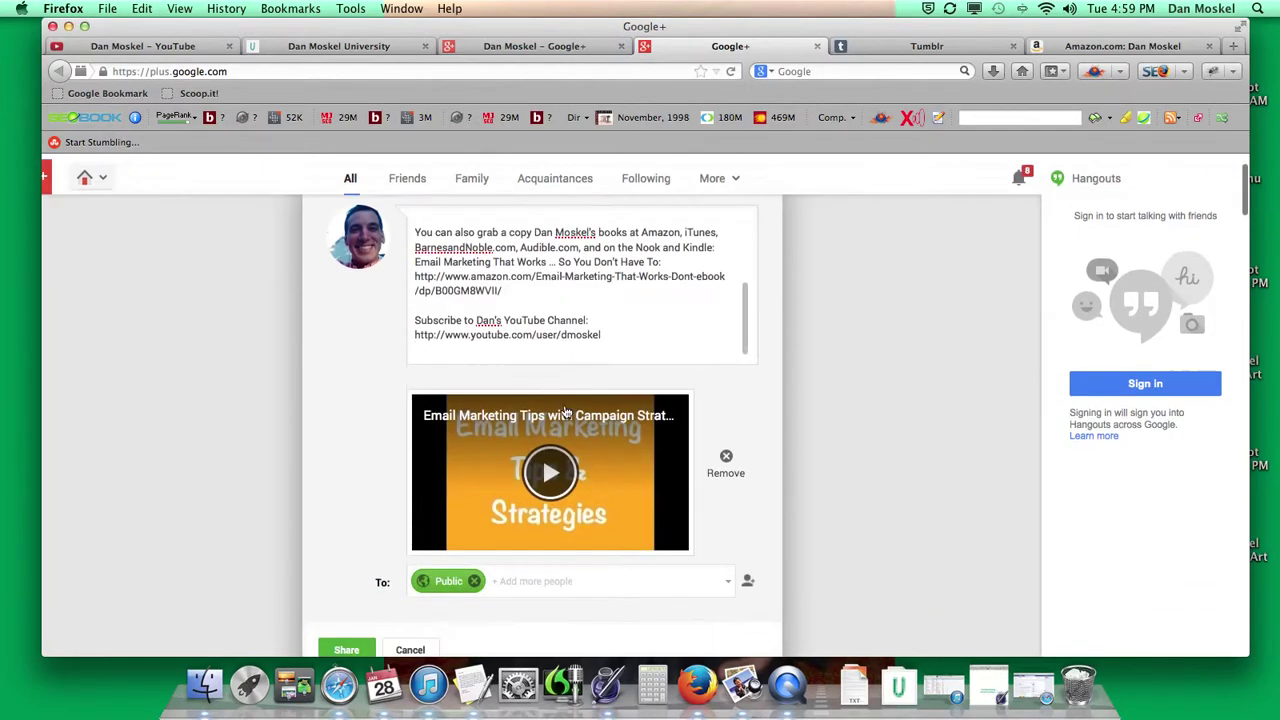
click(350, 590)
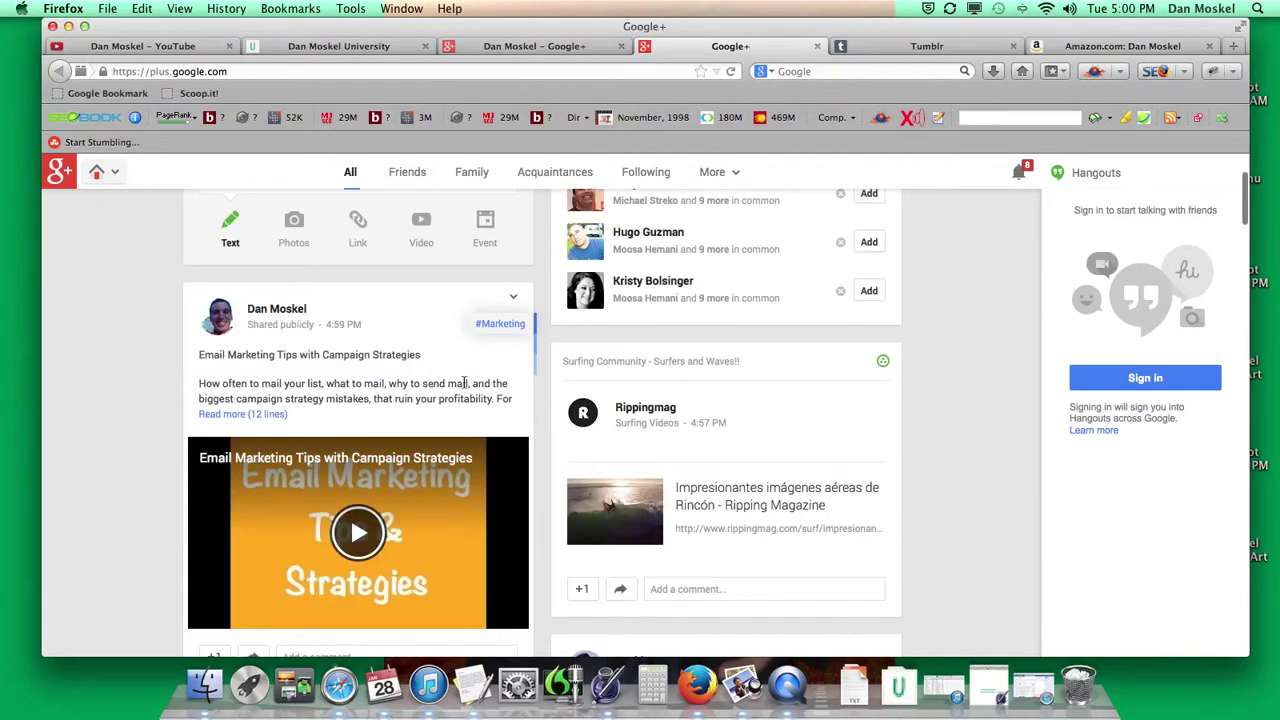
scroll(465, 388, up, 3)
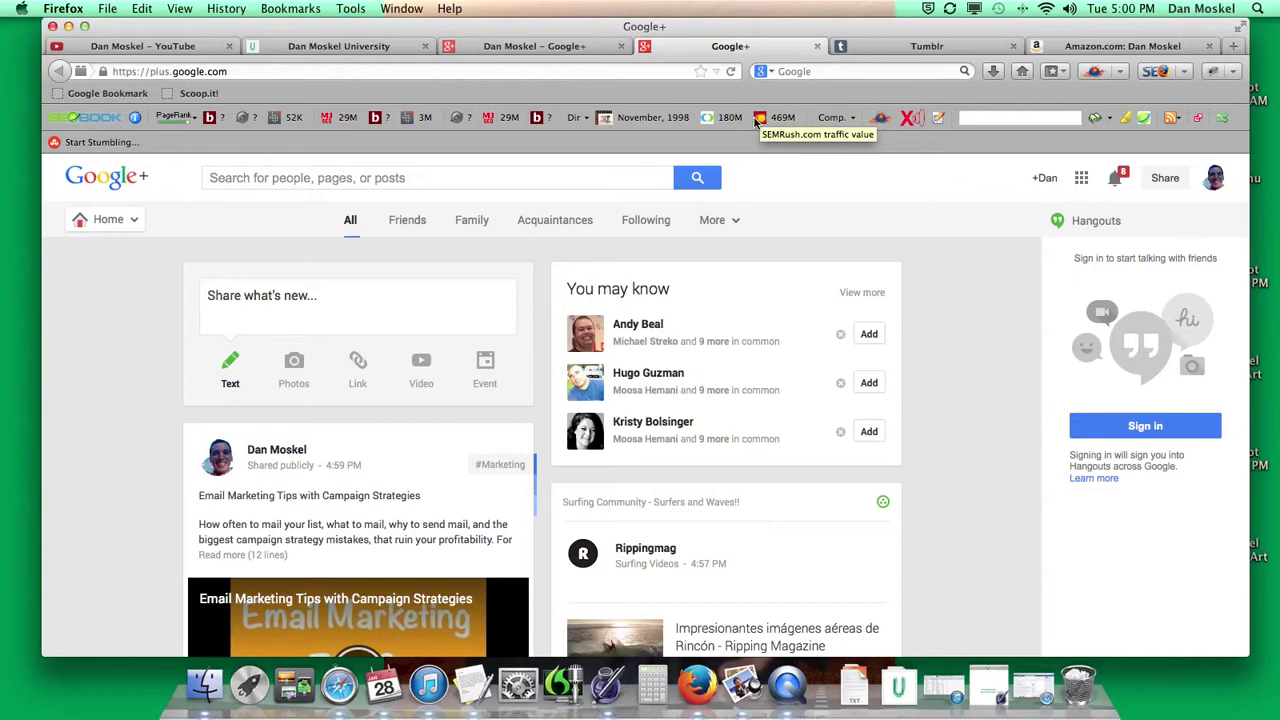
scroll(379, 537, down, 2)
scroll(379, 537, down, 3)
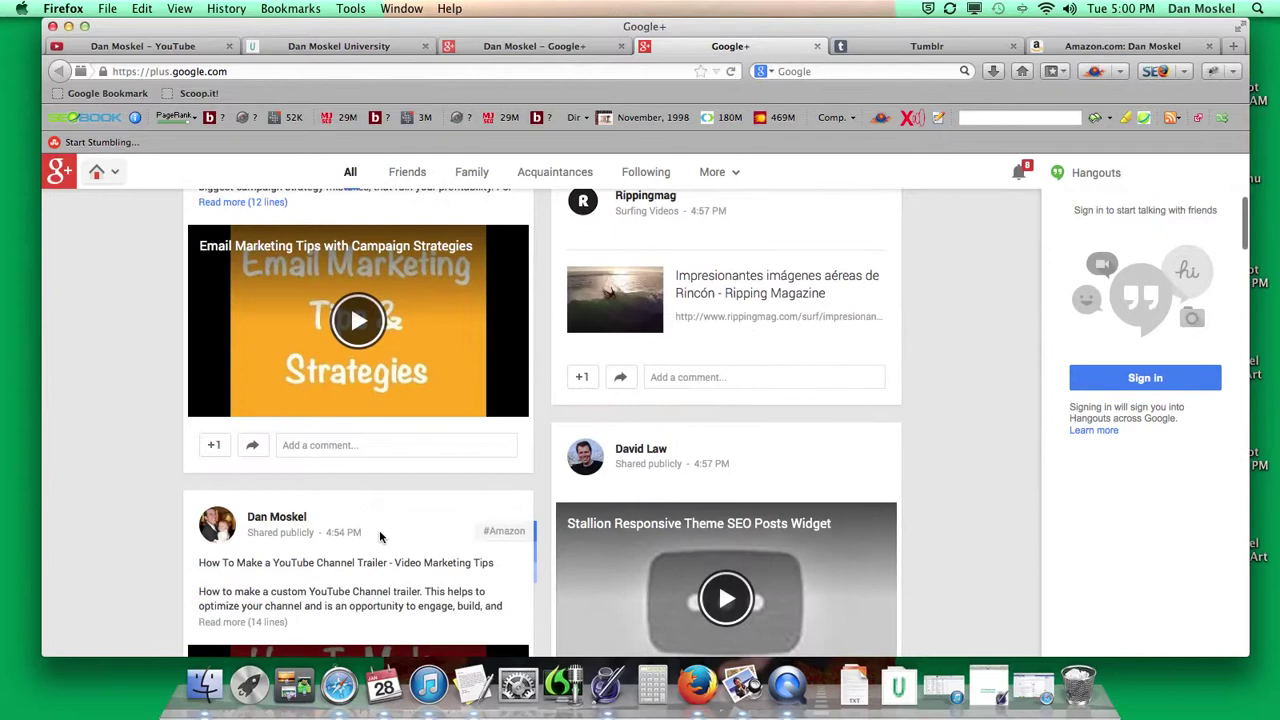
scroll(379, 537, down, 2)
scroll(365, 490, down, 1)
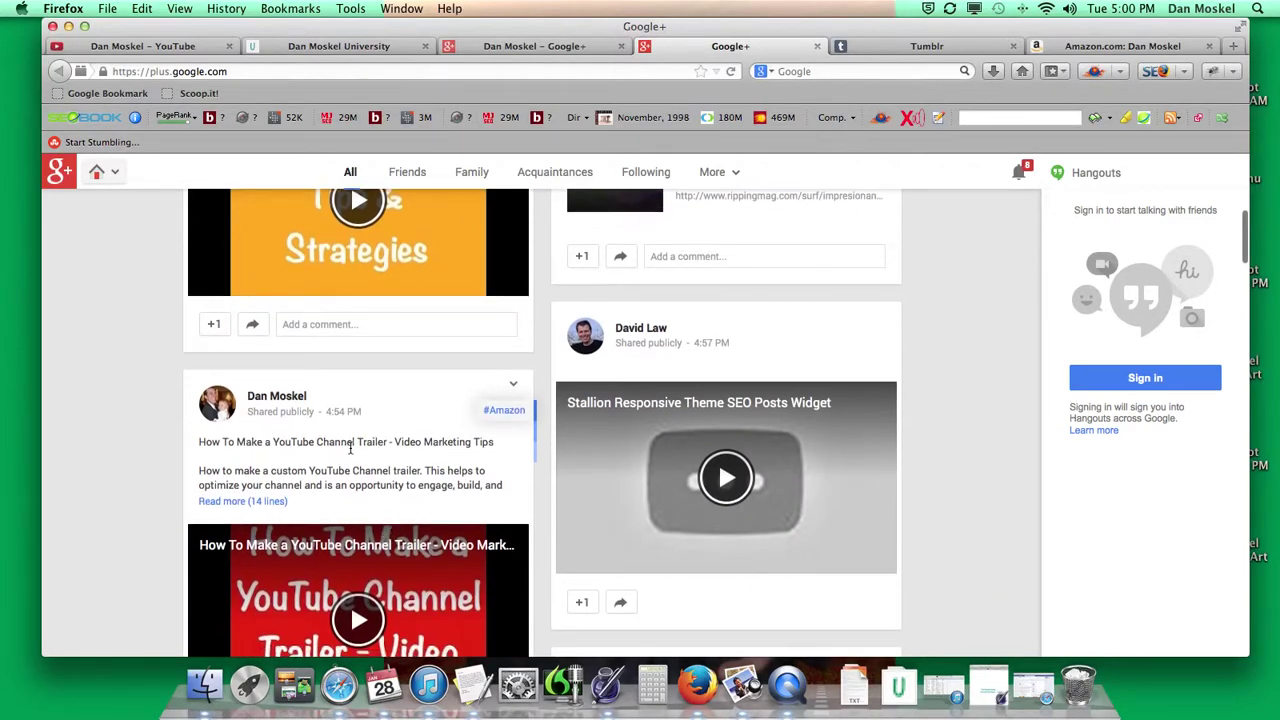
scroll(350, 450, up, 6)
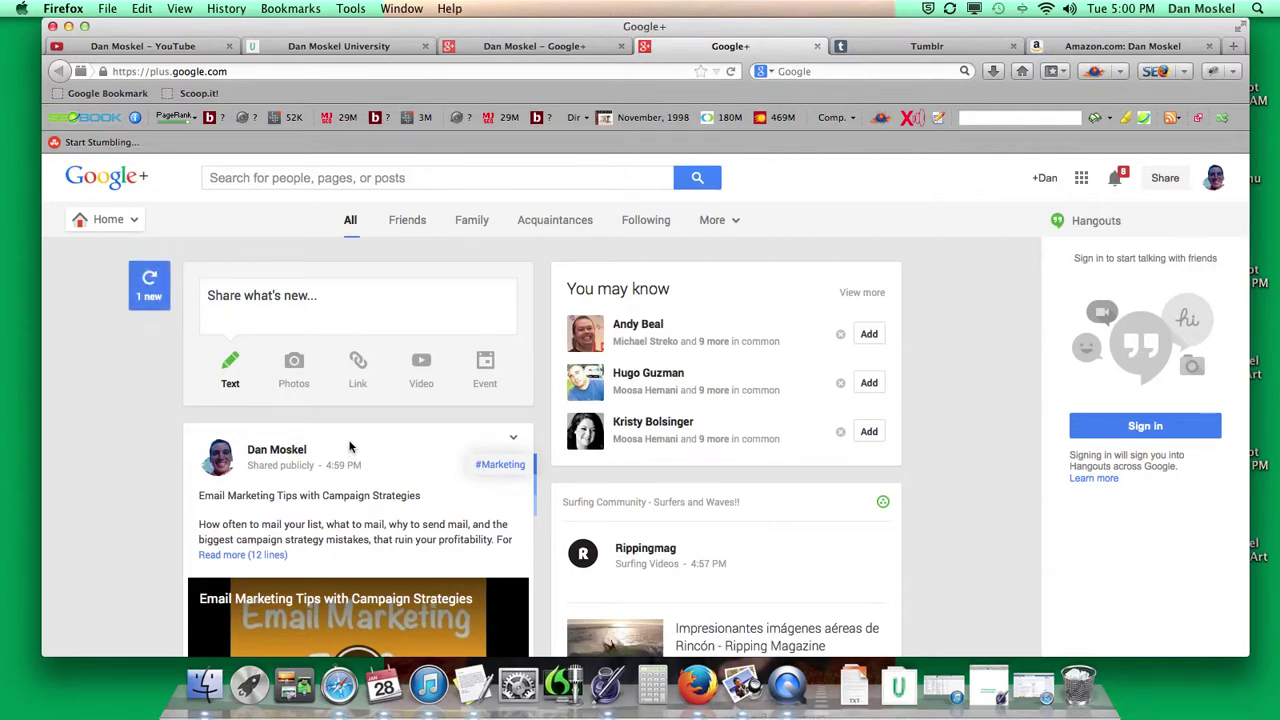
Pass through the university site and YouTube channel, then highlight 'Video Marketing for Entrepreneurs' on Amazon
click(353, 48)
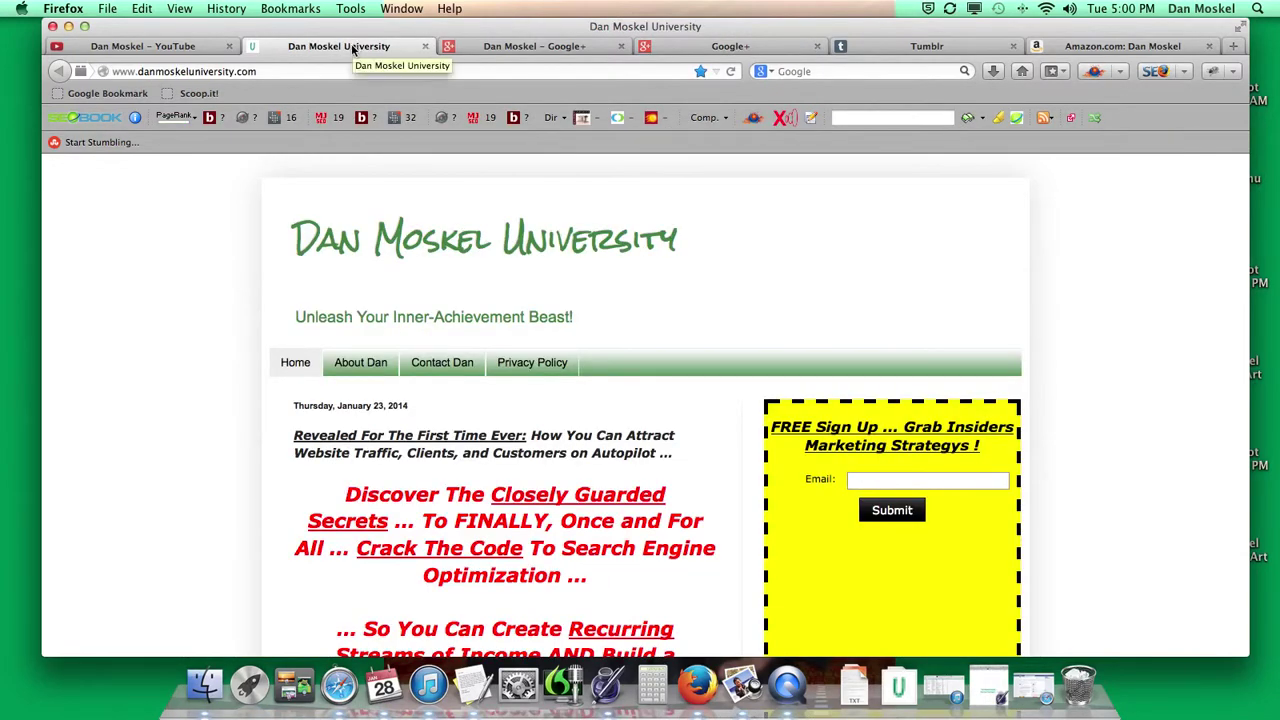
click(890, 478)
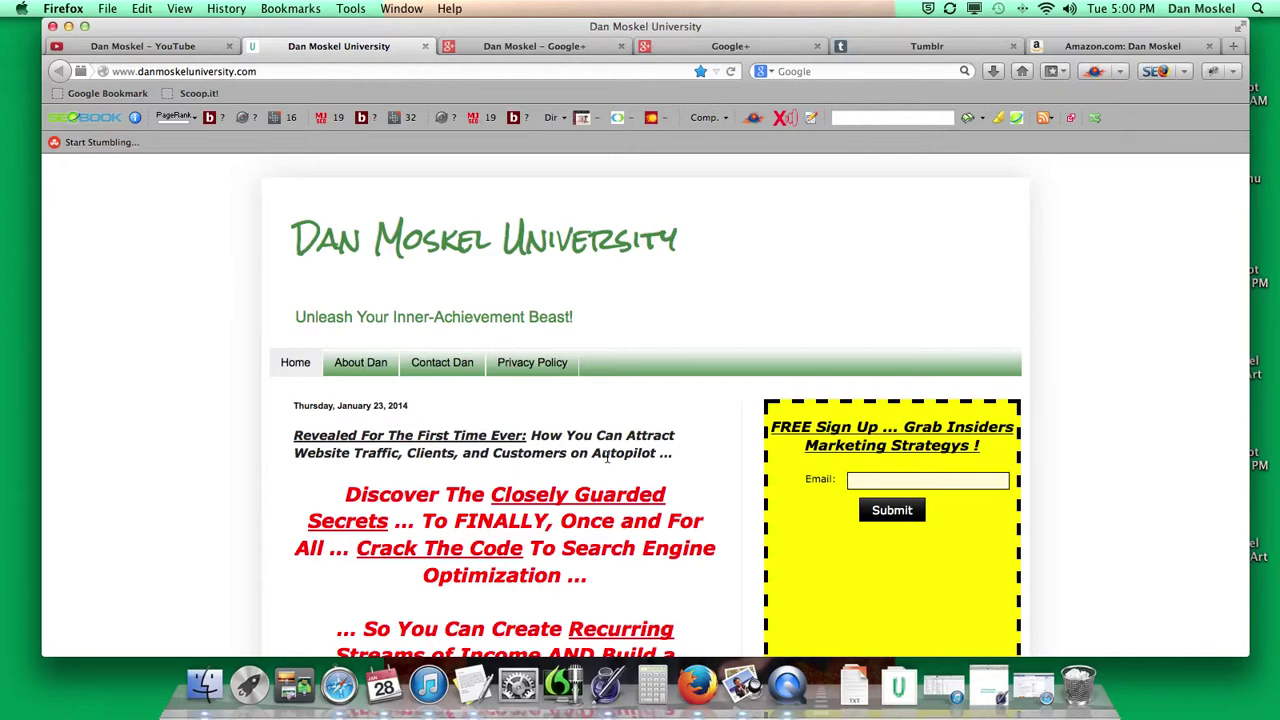
click(145, 46)
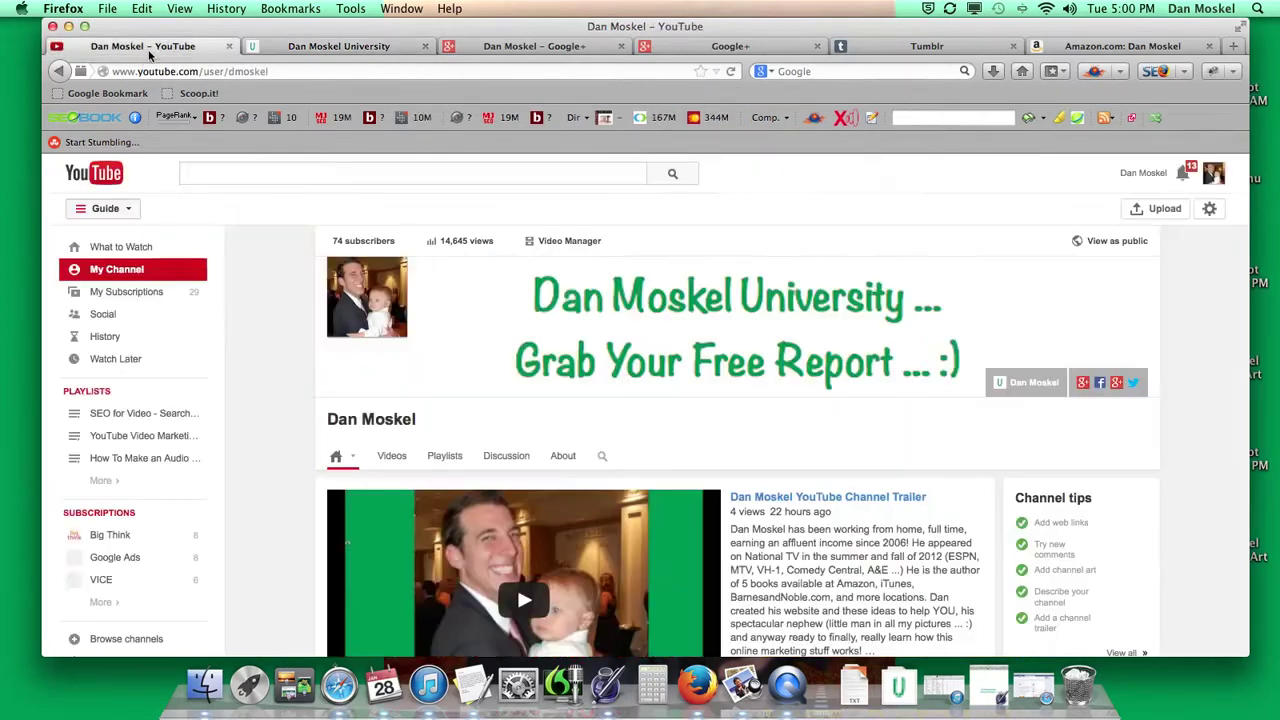
click(1120, 46)
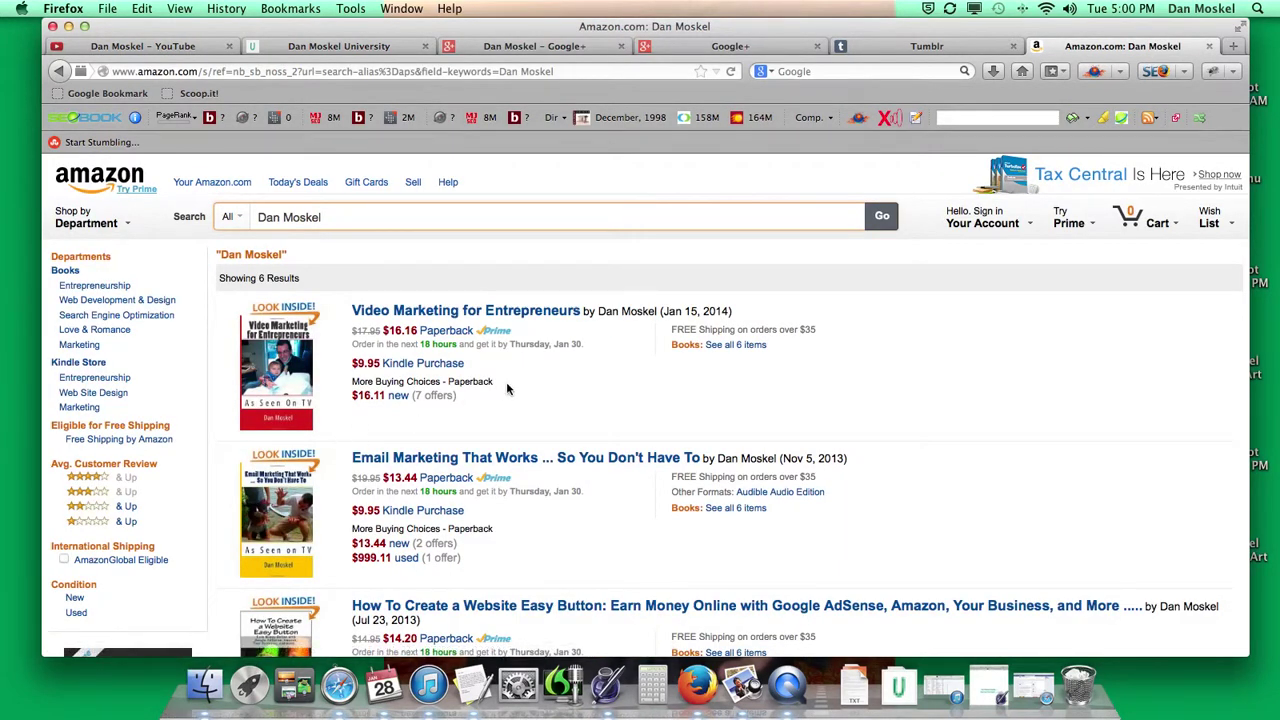
drag(351, 311, 580, 313)
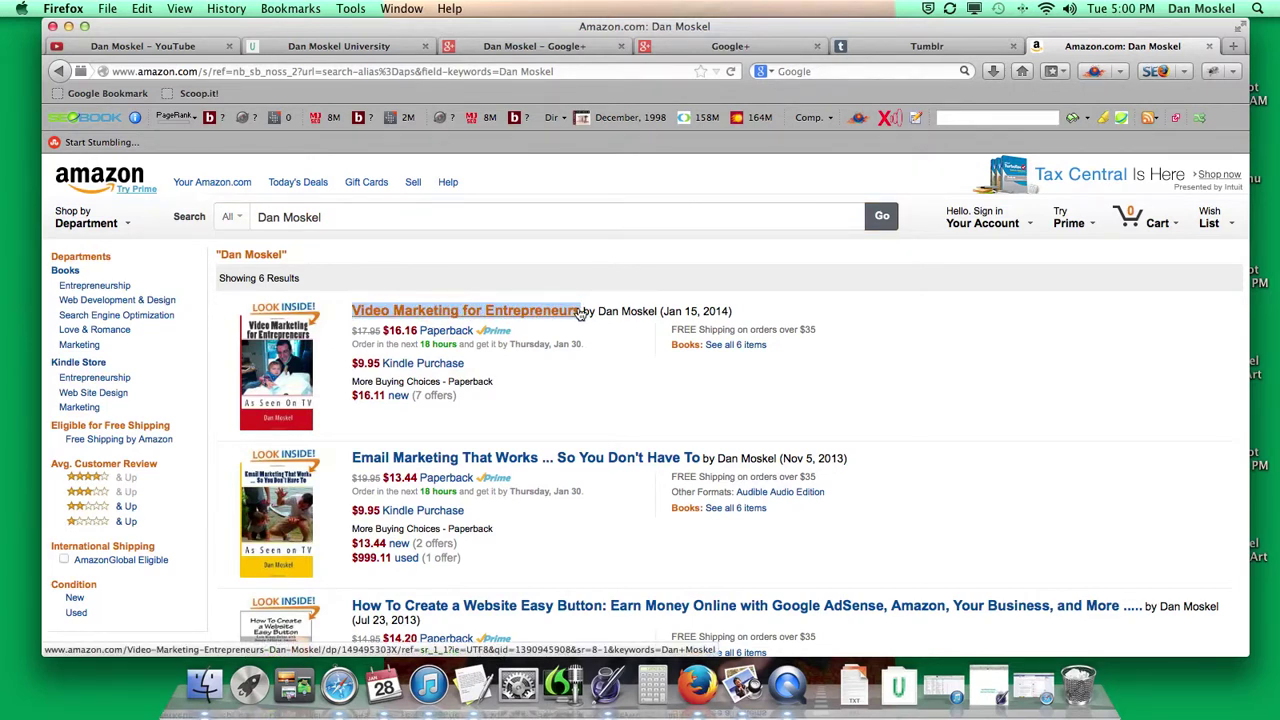